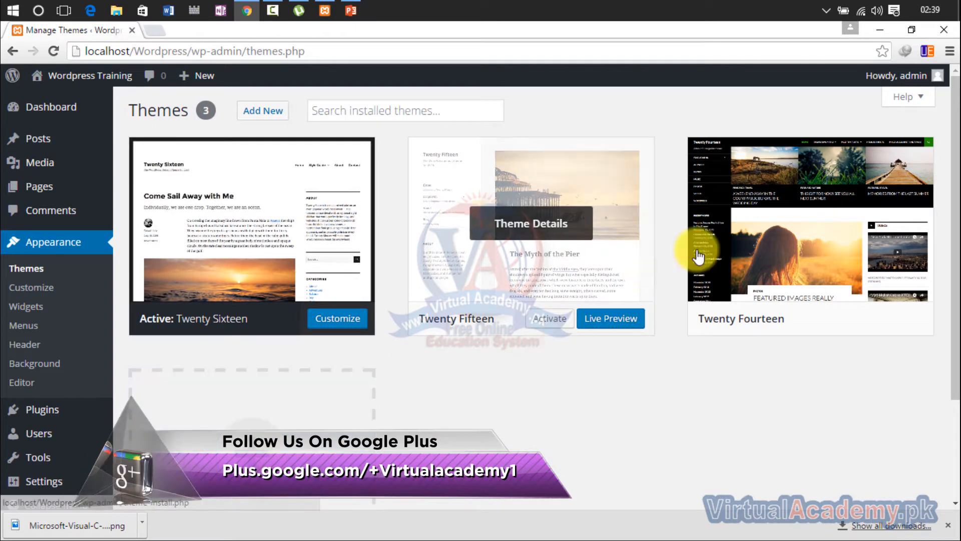
- Open the theme installer and browse the Popular, Latest and Favorites theme listings
scroll(951, 205, "down", 3)
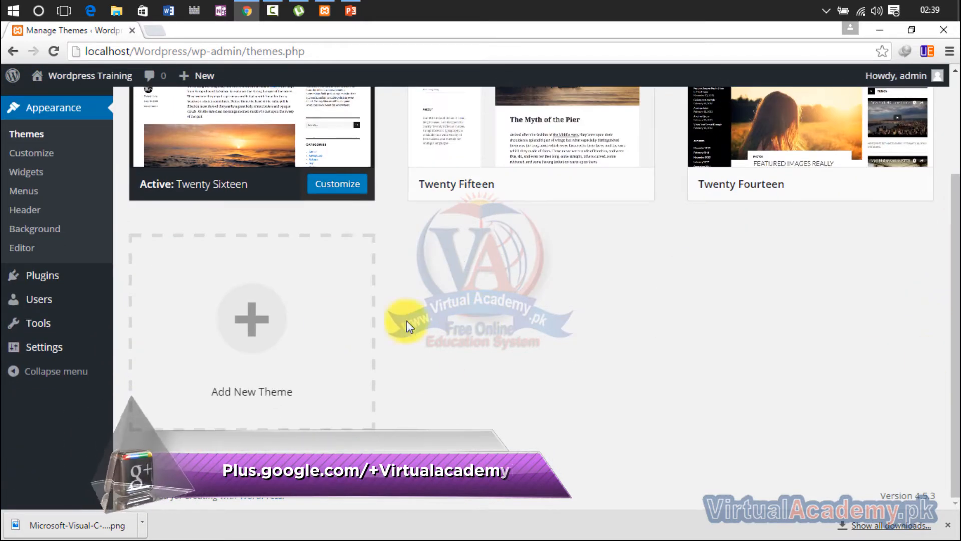
left_click(250, 316)
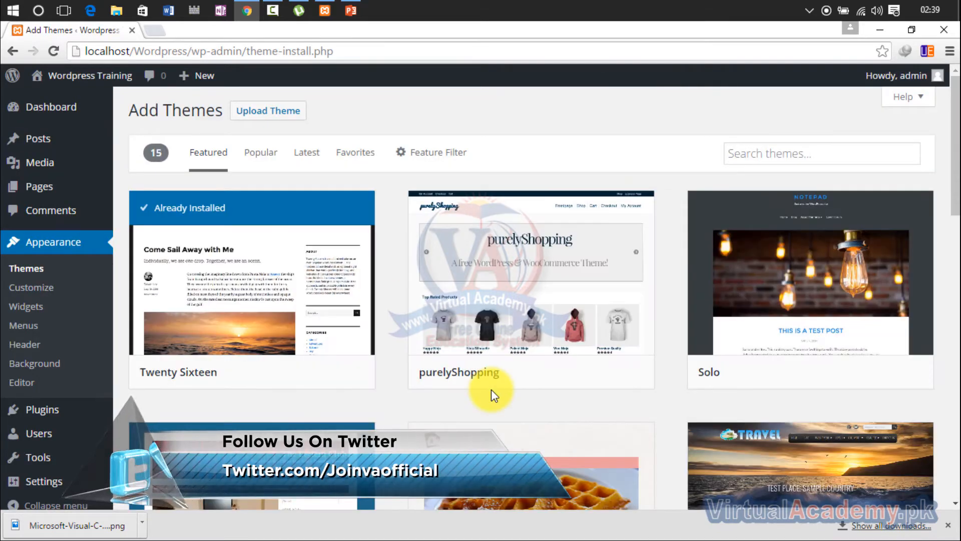
left_click(261, 159)
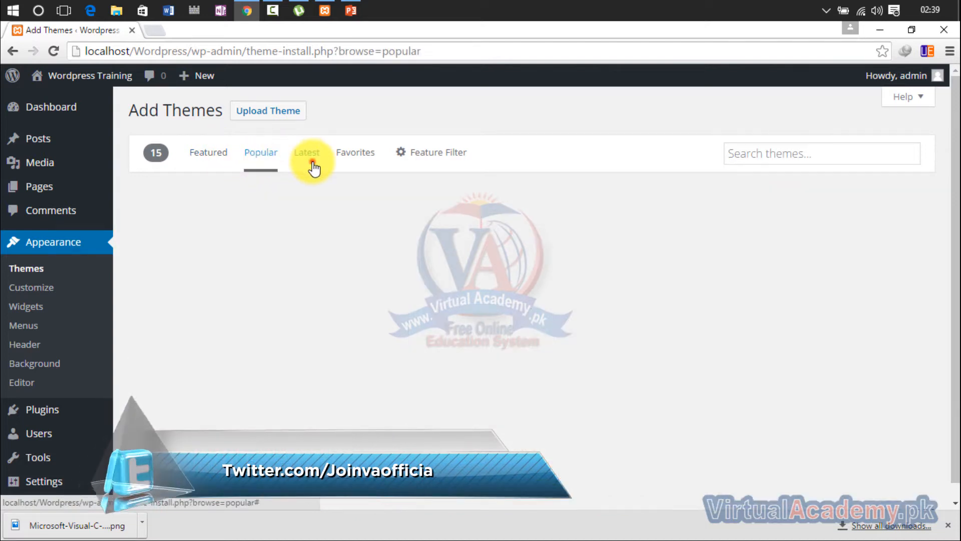
left_click(313, 167)
left_click(355, 165)
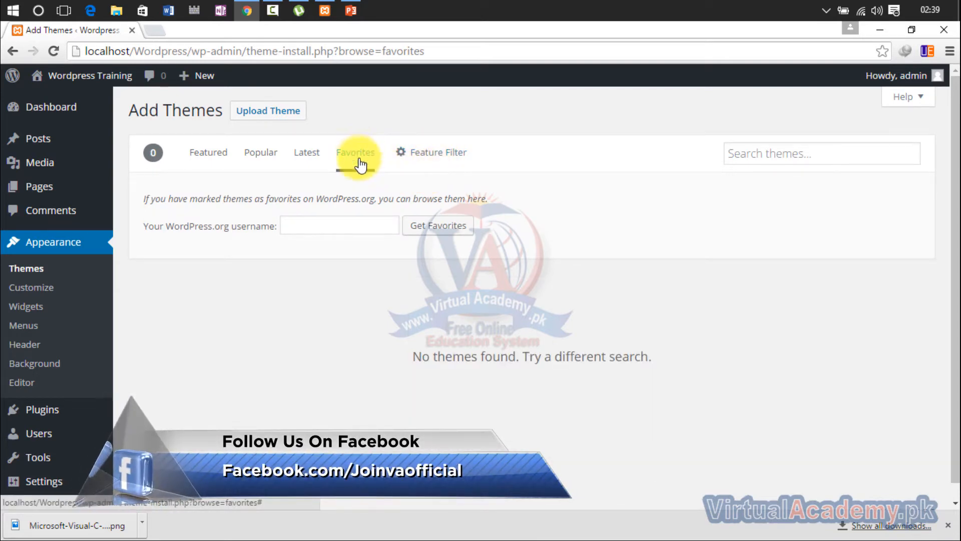
left_click(355, 231)
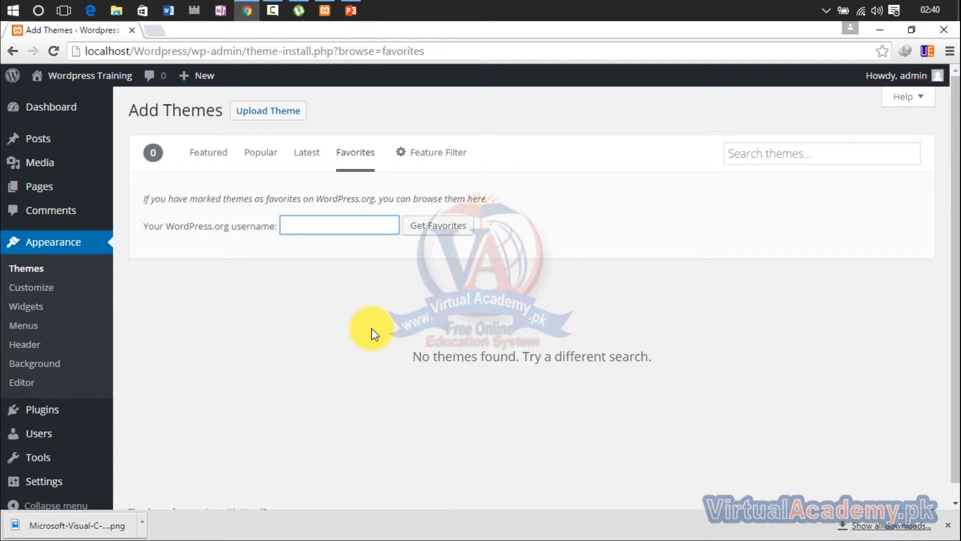
- Find the Twenty Ten theme among the popular themes and install it
left_click(266, 152)
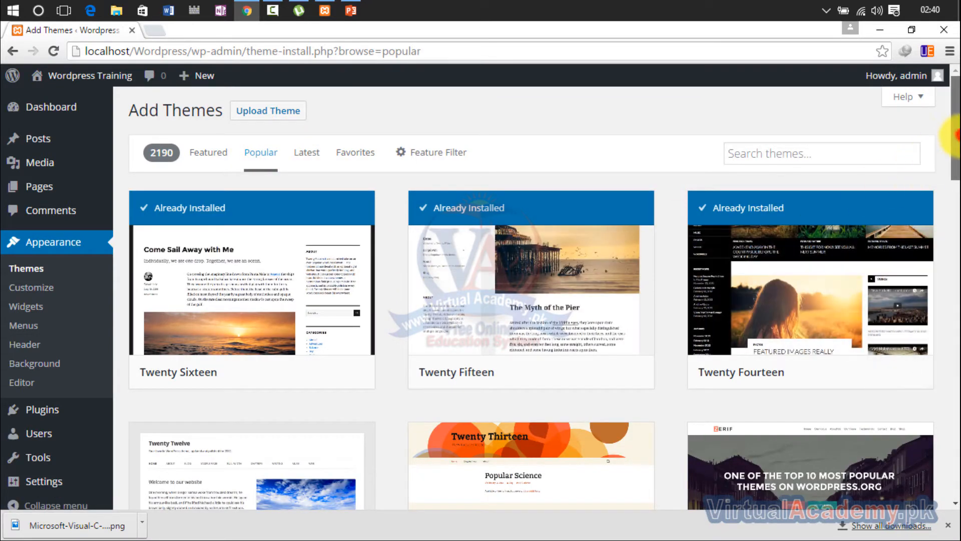
scroll(956, 132, "down", 1)
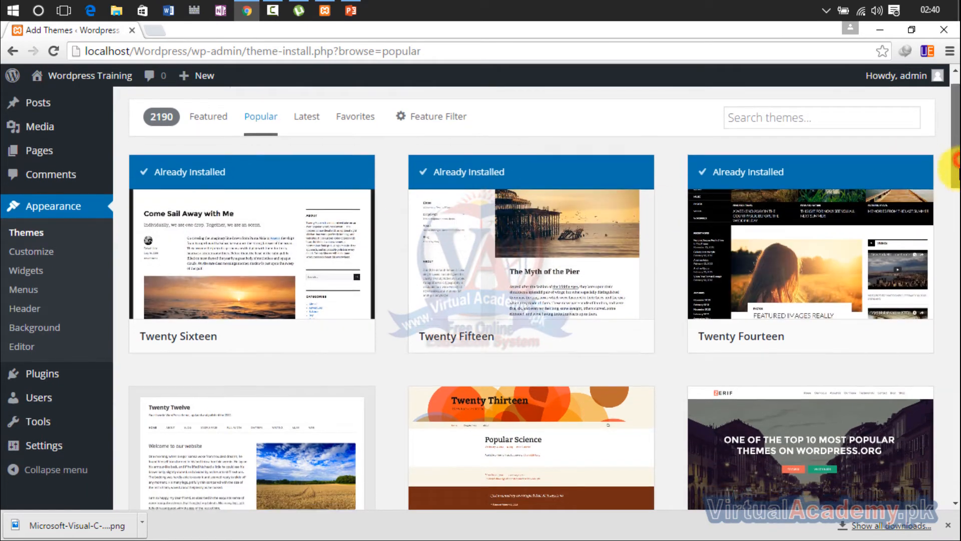
left_click_drag(957, 176, 951, 268)
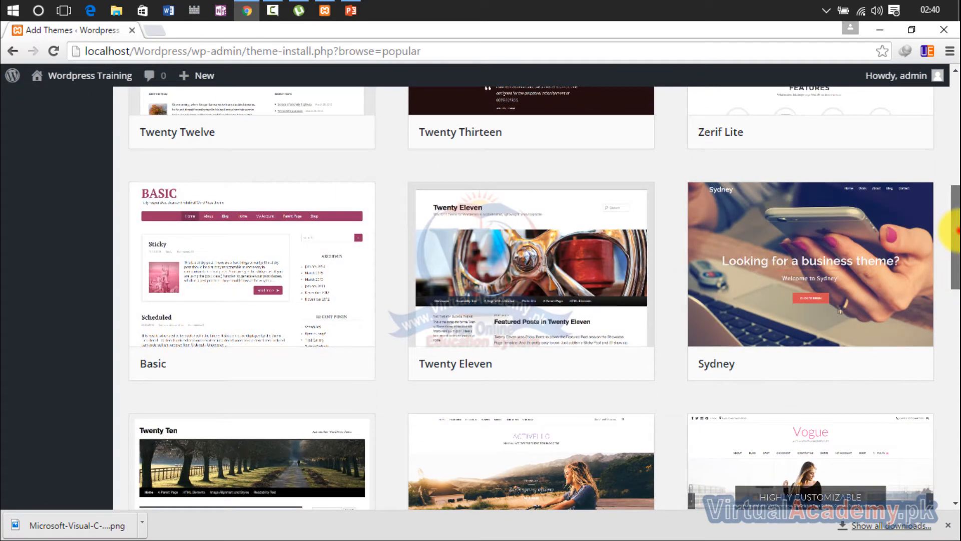
left_click_drag(954, 231, 951, 286)
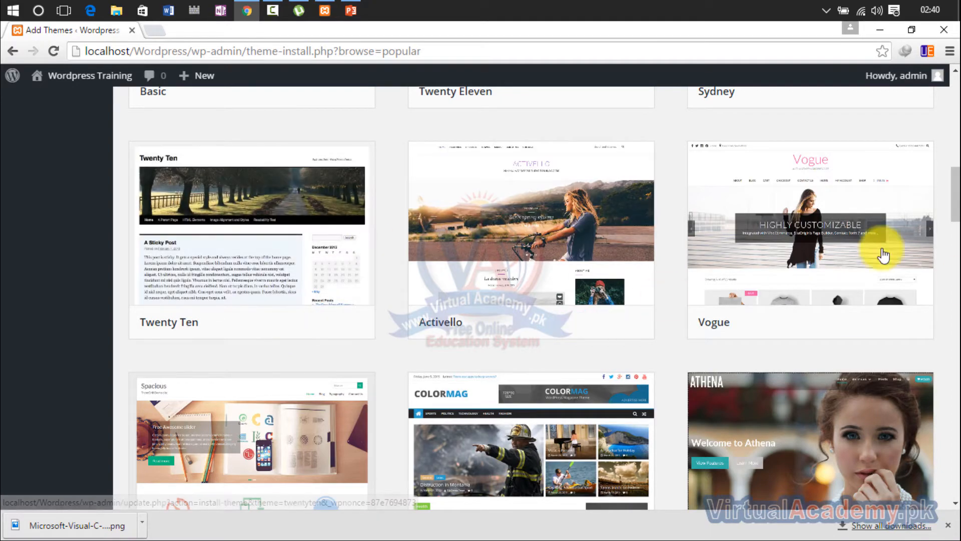
left_click_drag(957, 200, 919, 194)
scroll(956, 283, "down", 1)
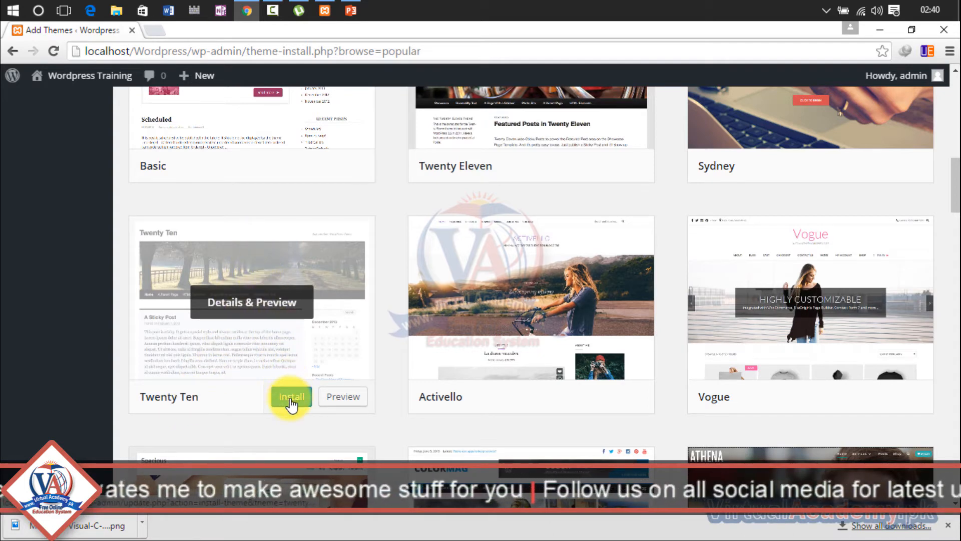
left_click(291, 400)
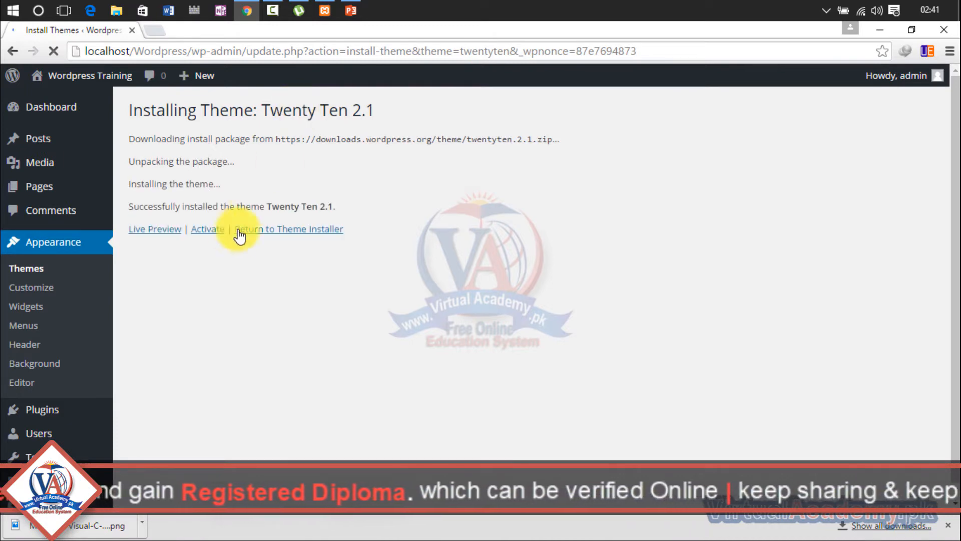
- Preview the installed Twenty Ten theme live, then save and activate it for the site
left_click(167, 232)
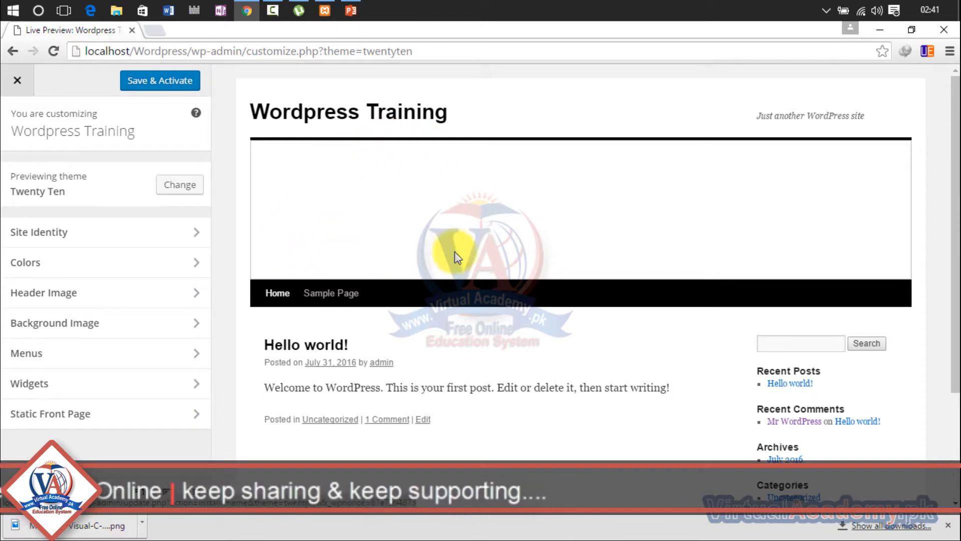
left_click_drag(956, 120, 955, 88)
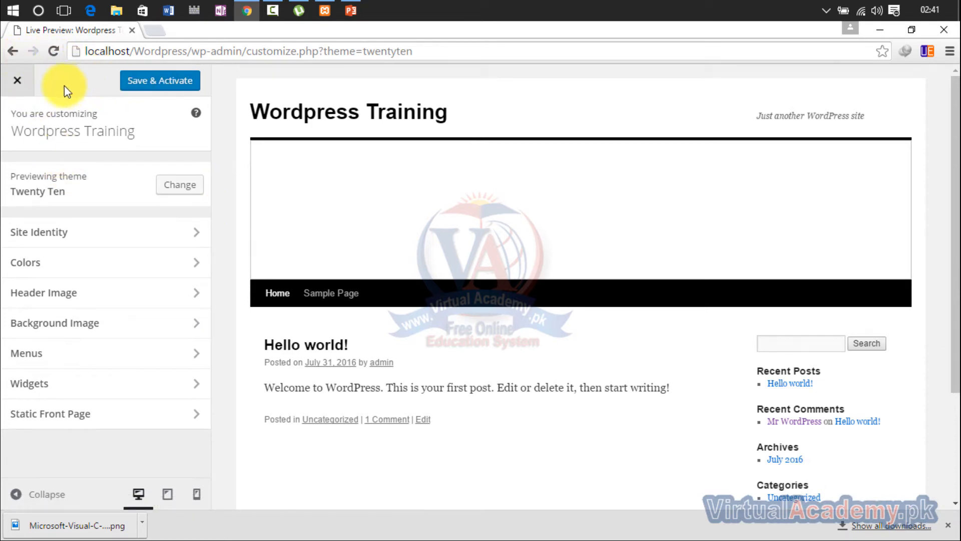
left_click(182, 88)
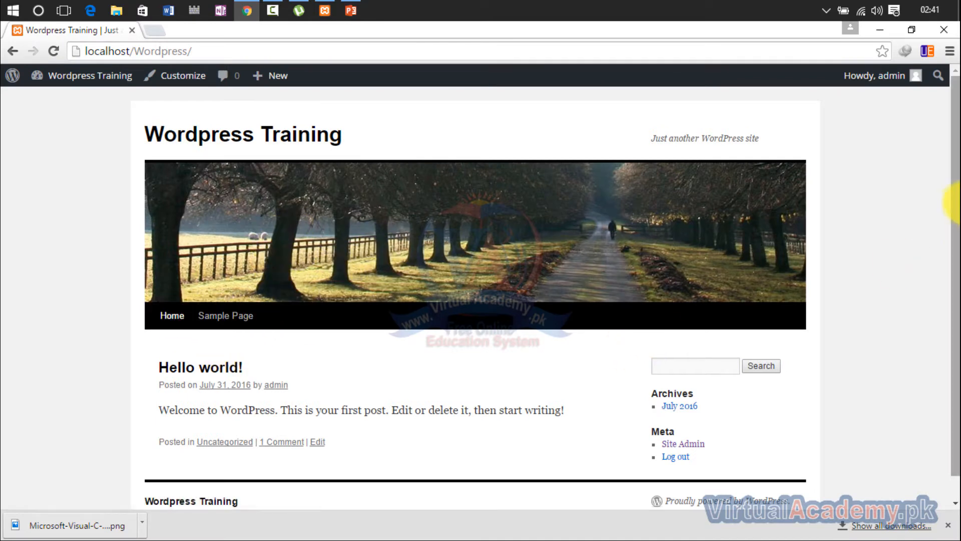
mouse_move(954, 145)
left_mouse_down()
mouse_move(958, 334)
mouse_move(958, 140)
left_mouse_up()
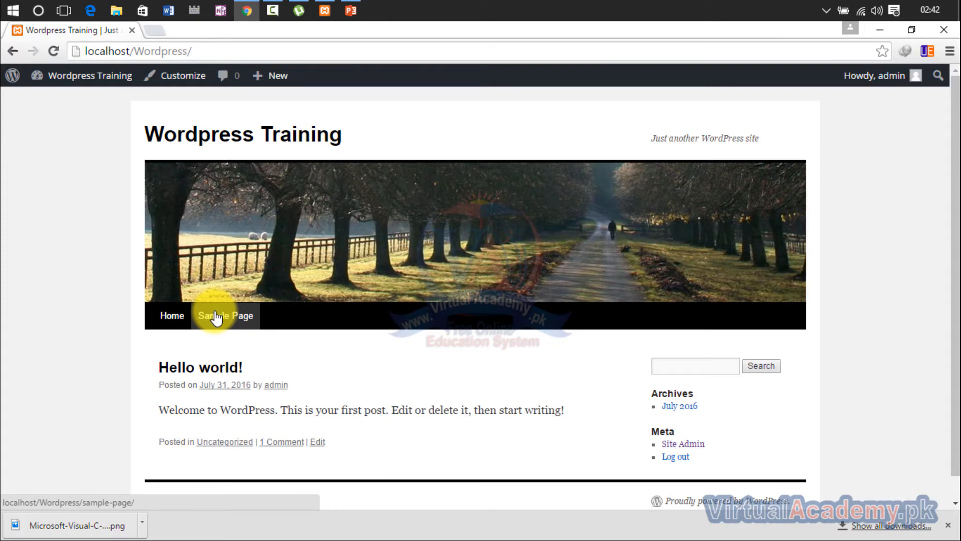
- Return to the site's dashboard and open the public site in a separate browser tab
mouse_move(100, 80)
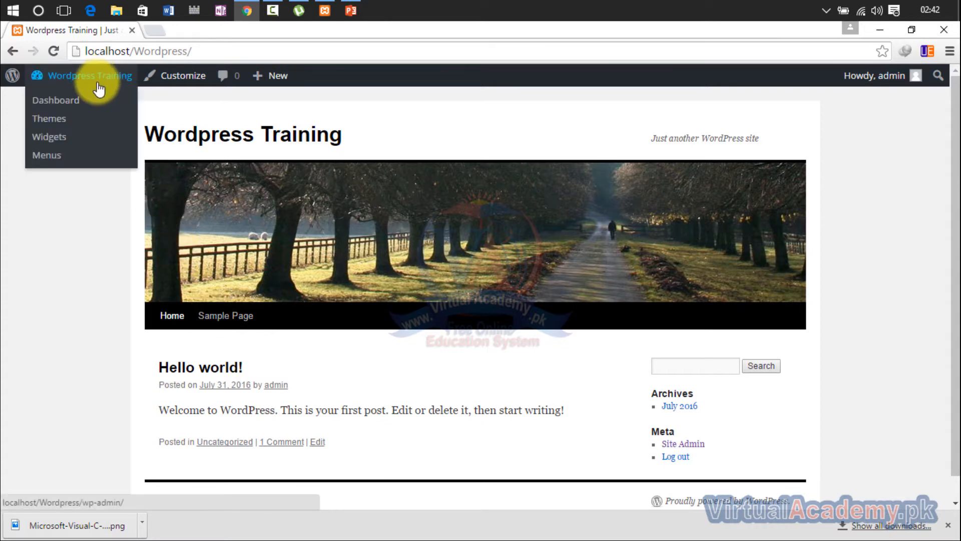
left_click(79, 102)
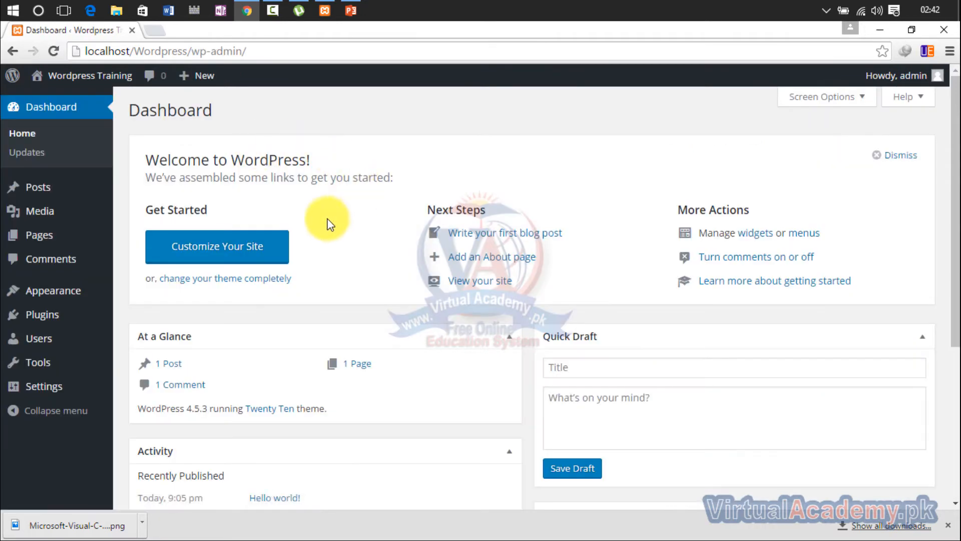
mouse_move(103, 81)
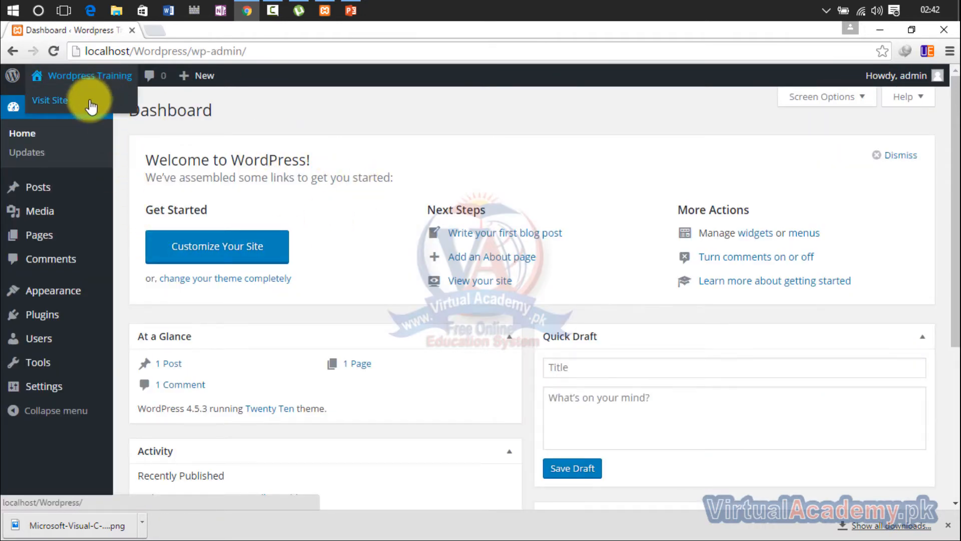
right_click(88, 104)
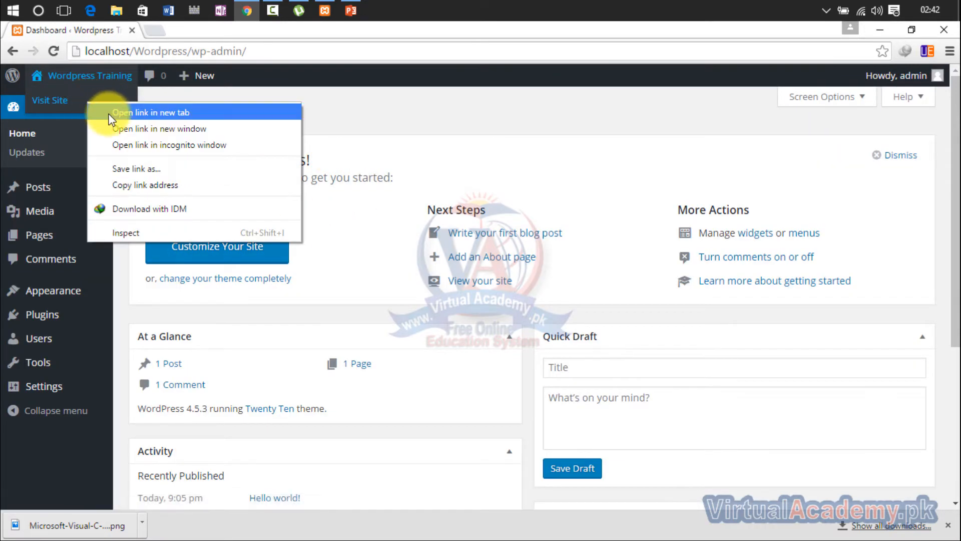
left_click(113, 112)
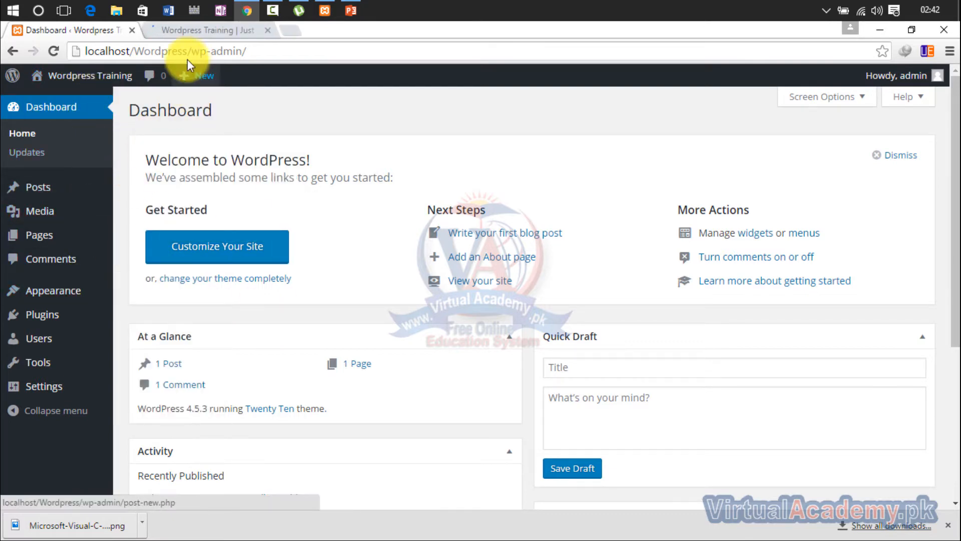
left_click(198, 30)
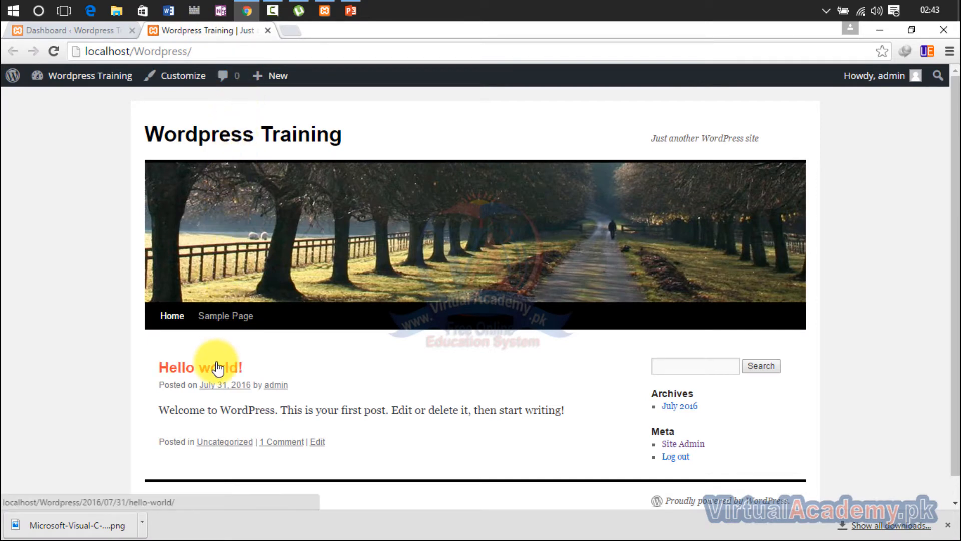
- Go back to the dashboard, open Sample Page for editing and select its title text
left_click(104, 29)
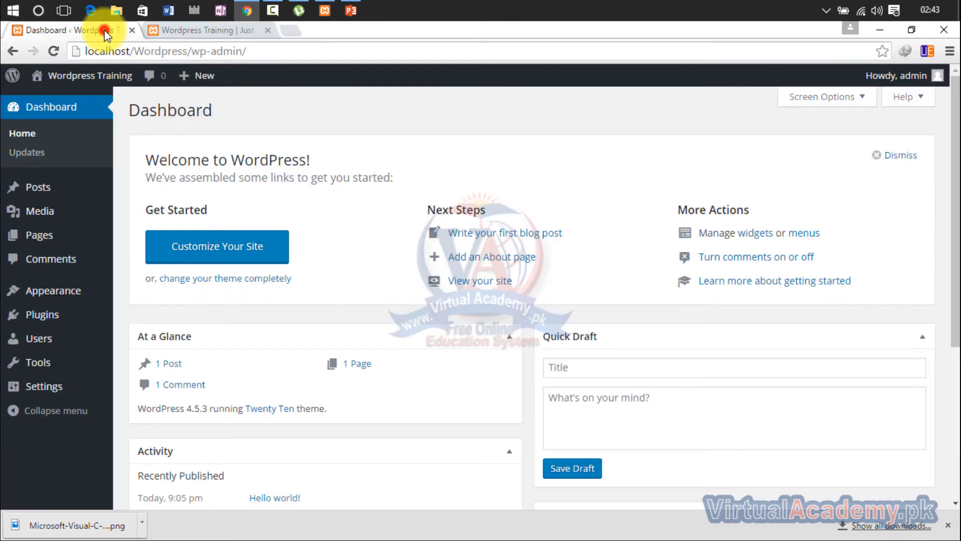
left_click(181, 31)
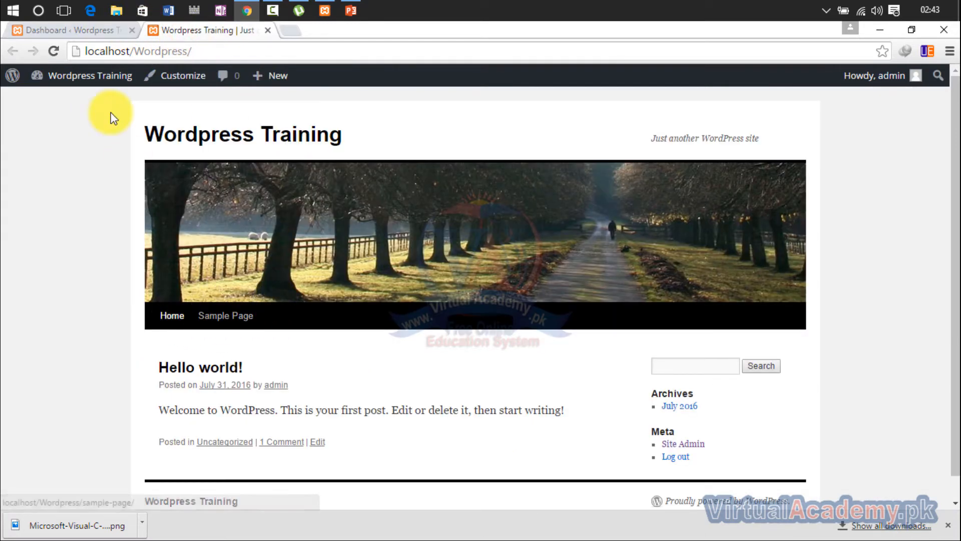
left_click(94, 30)
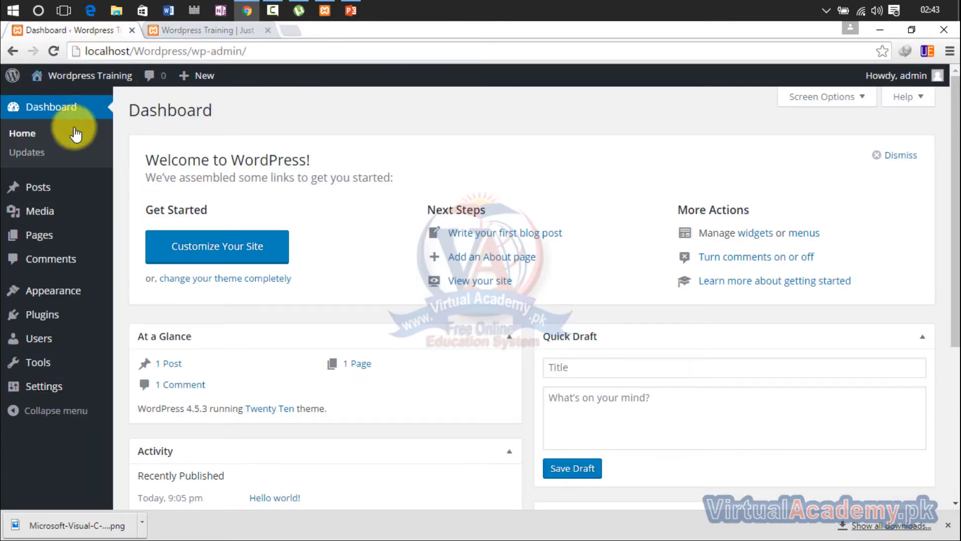
left_click(48, 233)
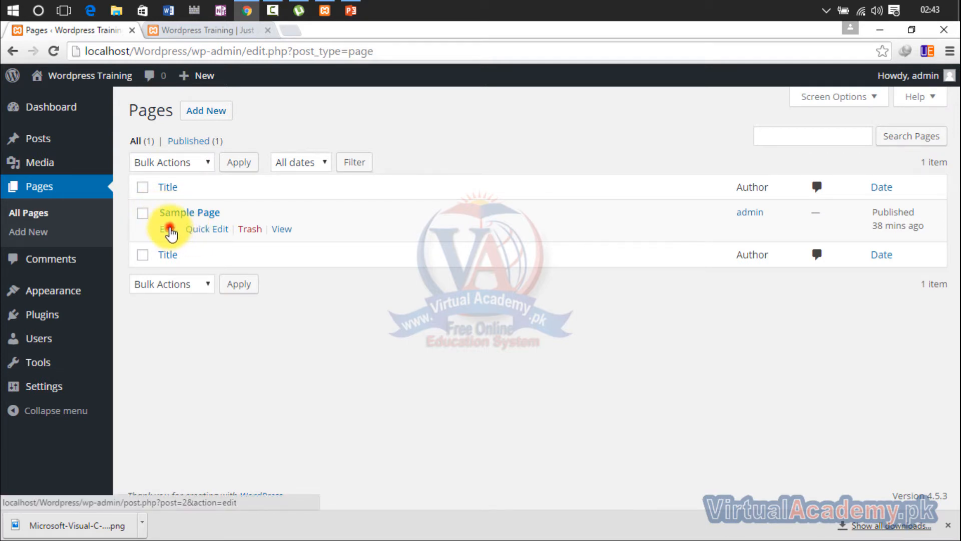
left_click(168, 229)
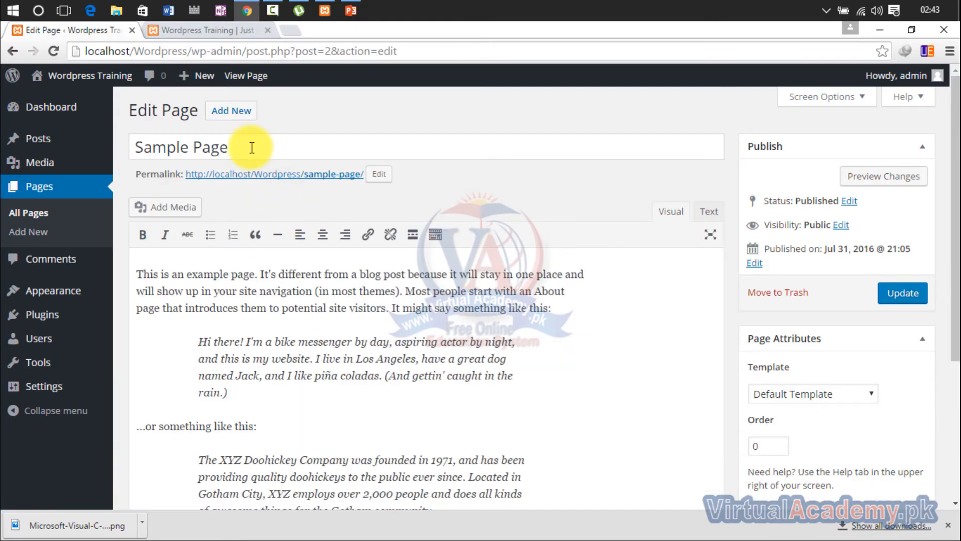
left_click_drag(252, 148, 126, 147)
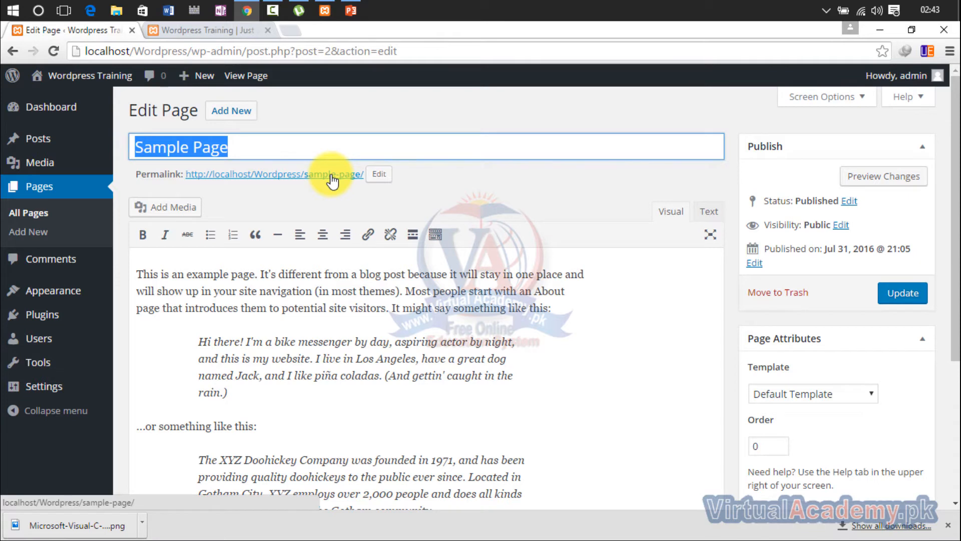
type("Servic")
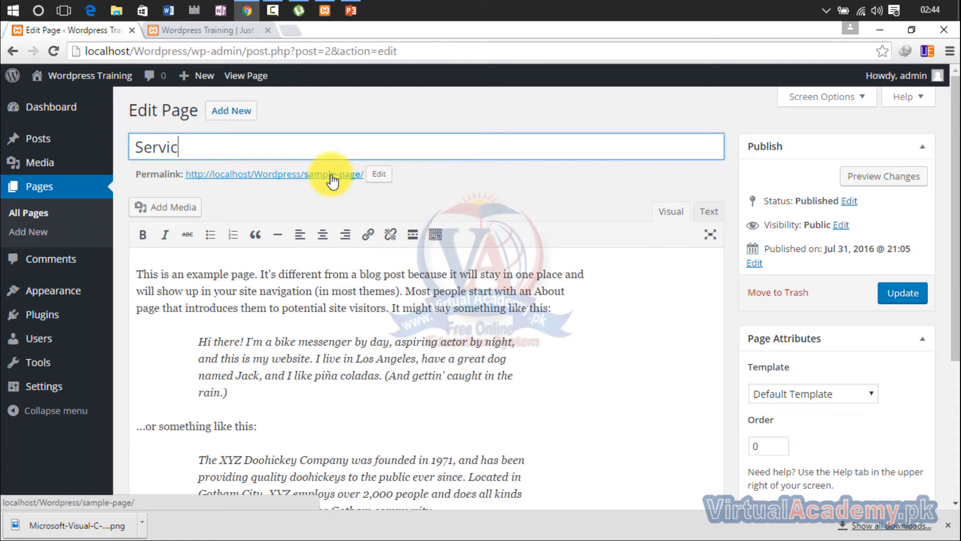
key("BackSpace")
key("BackSpace")
key("BackSpace")
key("BackSpace")
key("BackSpace")
key("BackSpace")
- Retitle the page as "About us" and update it
type("About us")
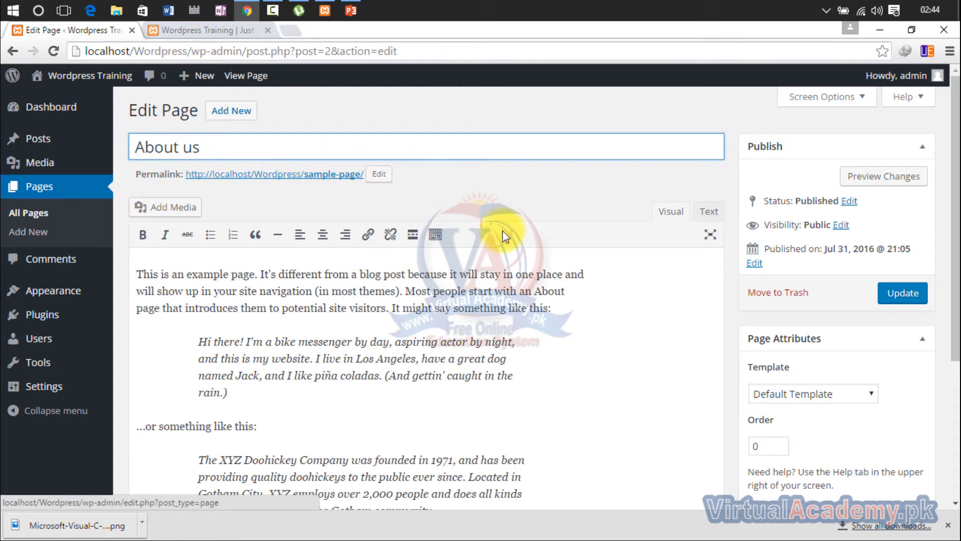
left_click(896, 295)
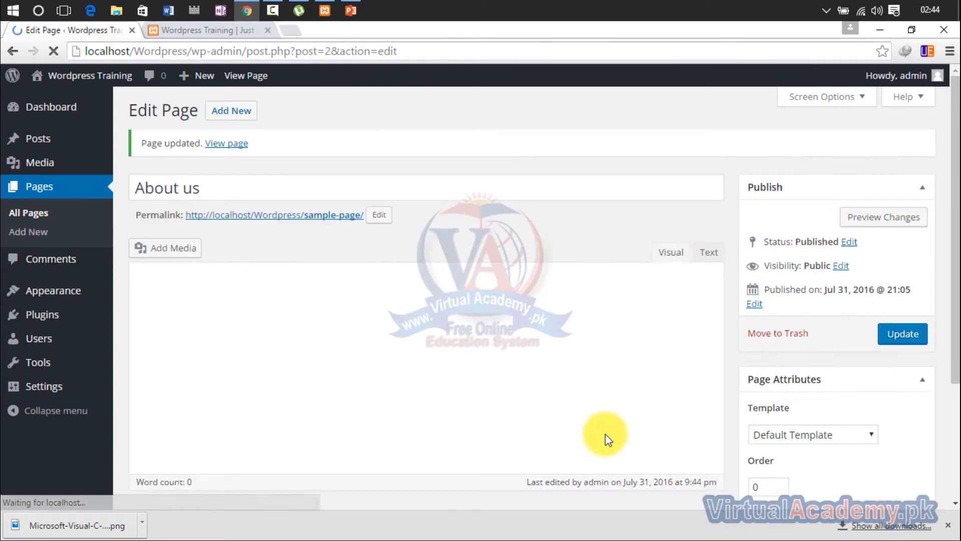
- Reload the public site to check the page's title in the navigation menu
scroll(304, 241, "down", 1)
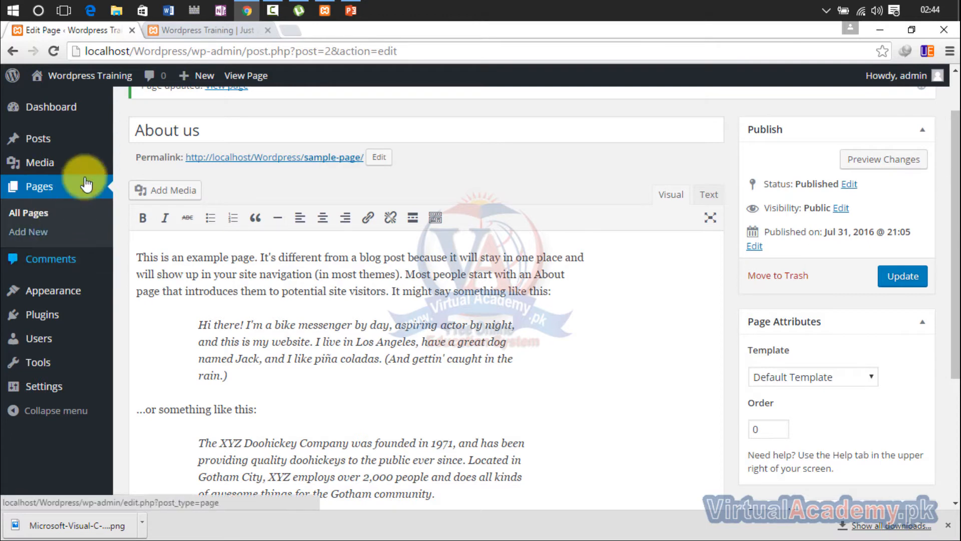
left_click(180, 29)
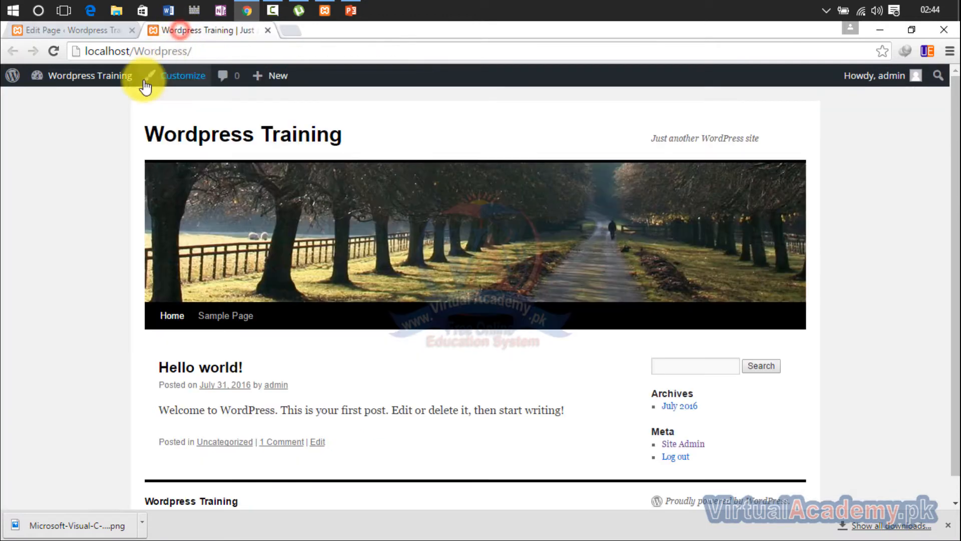
left_click(53, 50)
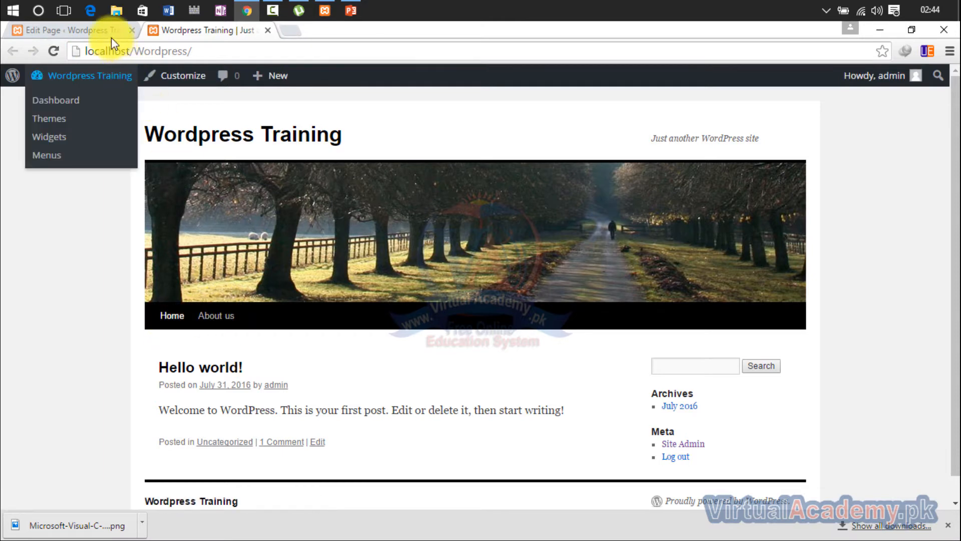
- Return to the dashboard and start a new page titled "Contact"
left_click(107, 26)
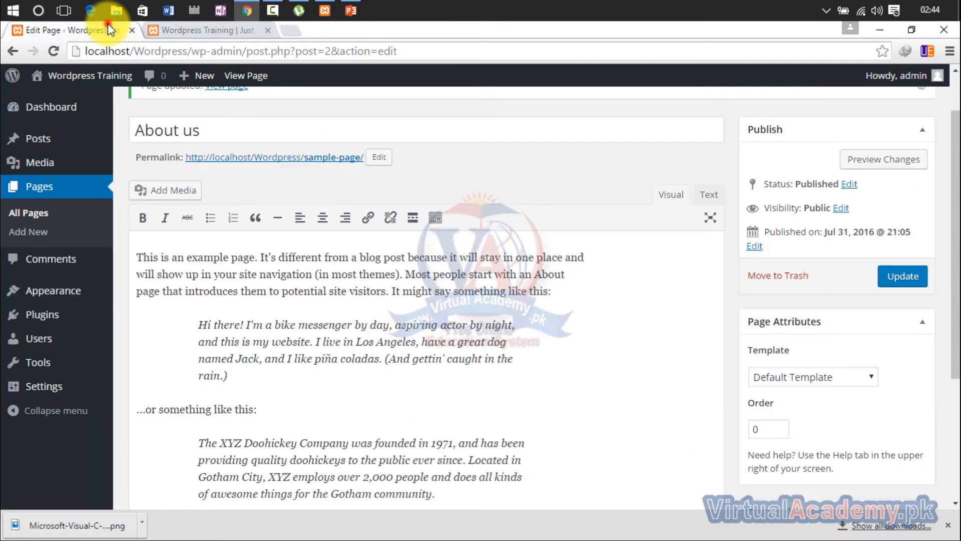
left_click(52, 232)
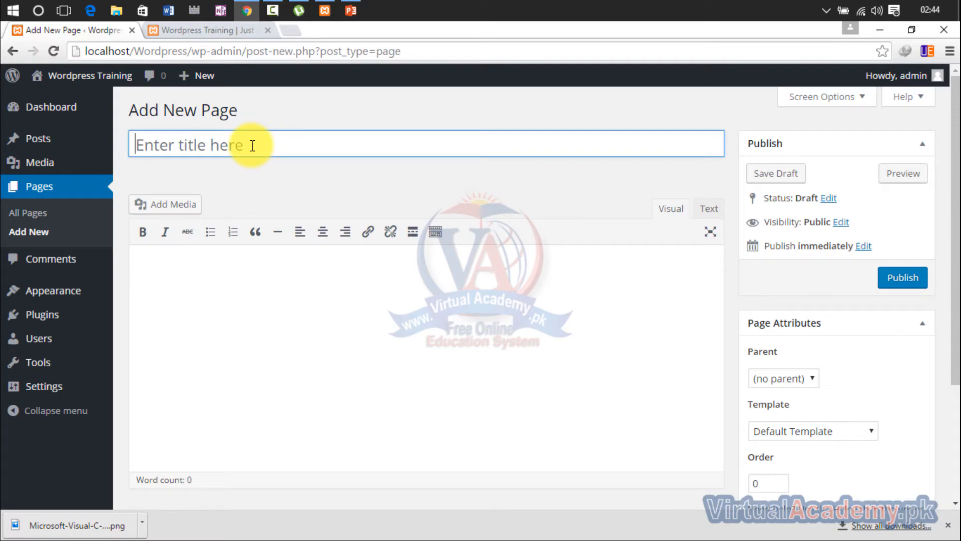
left_click(253, 146)
type("Contact")
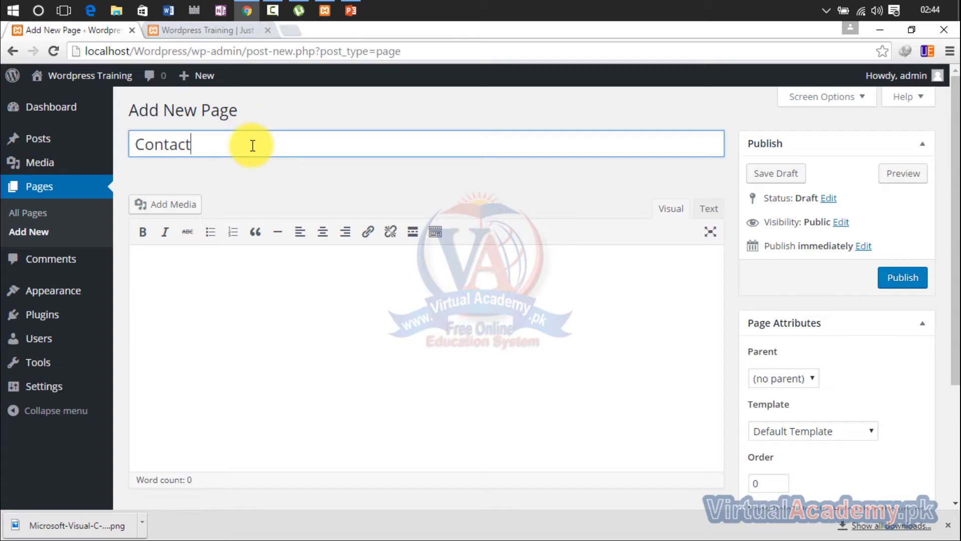
left_click(232, 285)
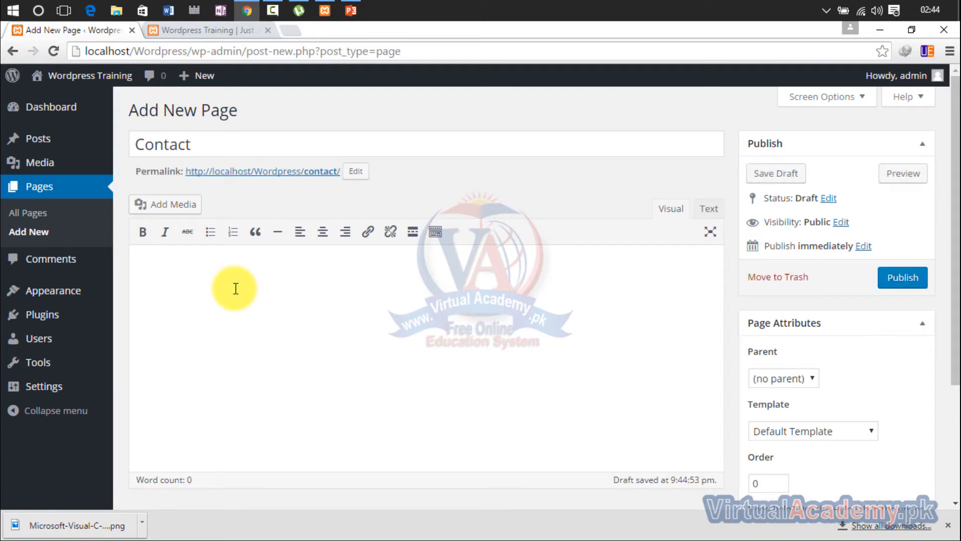
left_click(229, 263)
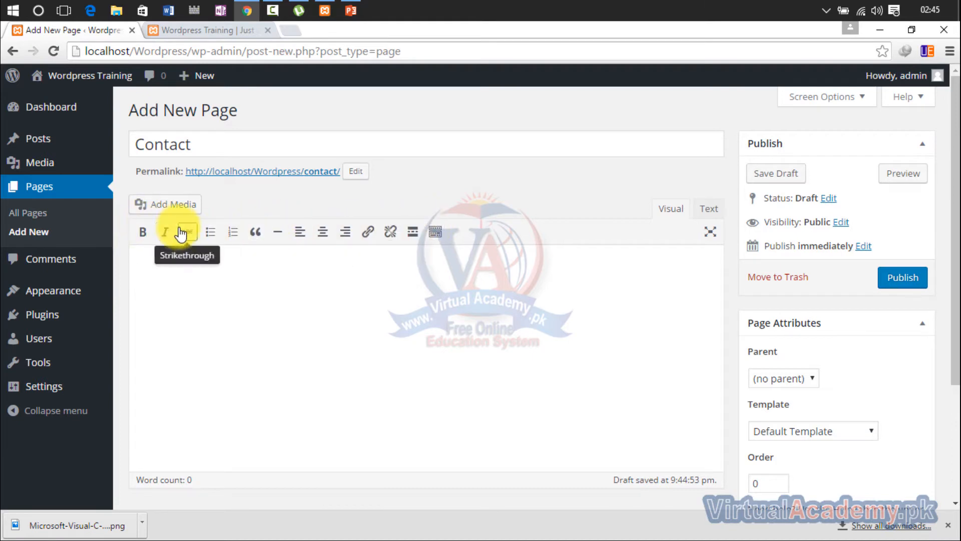
- Enter the heading <h1> Contact us </h1> as HTML code in the Contact page's body
left_click(710, 214)
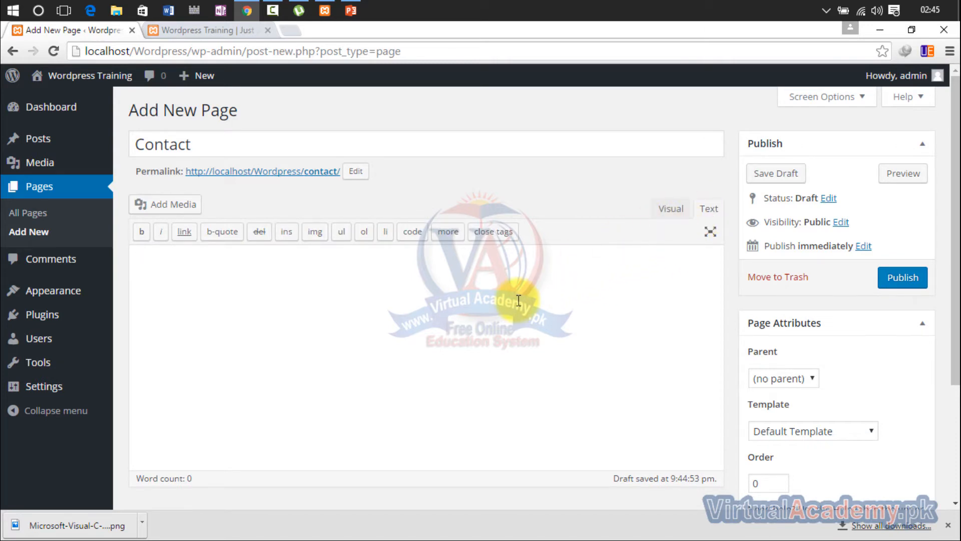
left_click(672, 210)
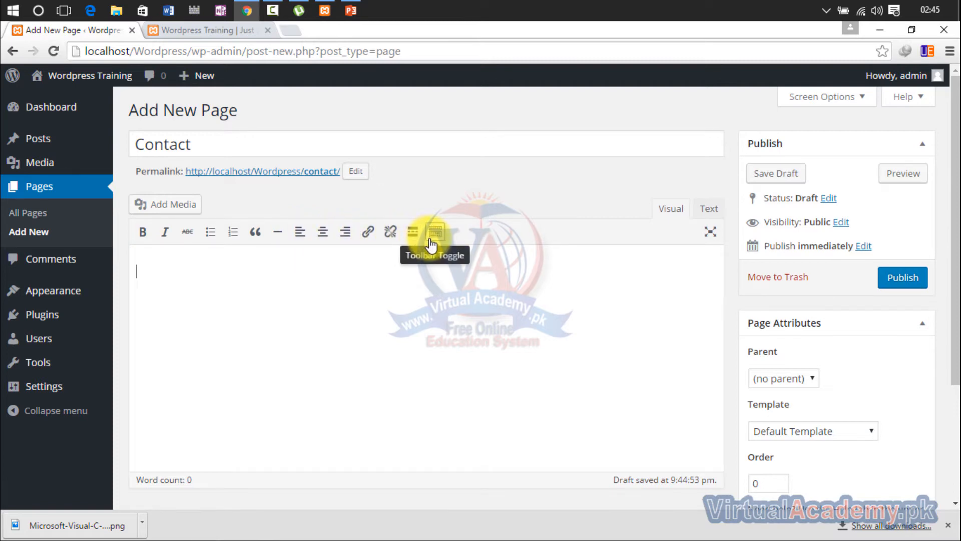
left_click(711, 209)
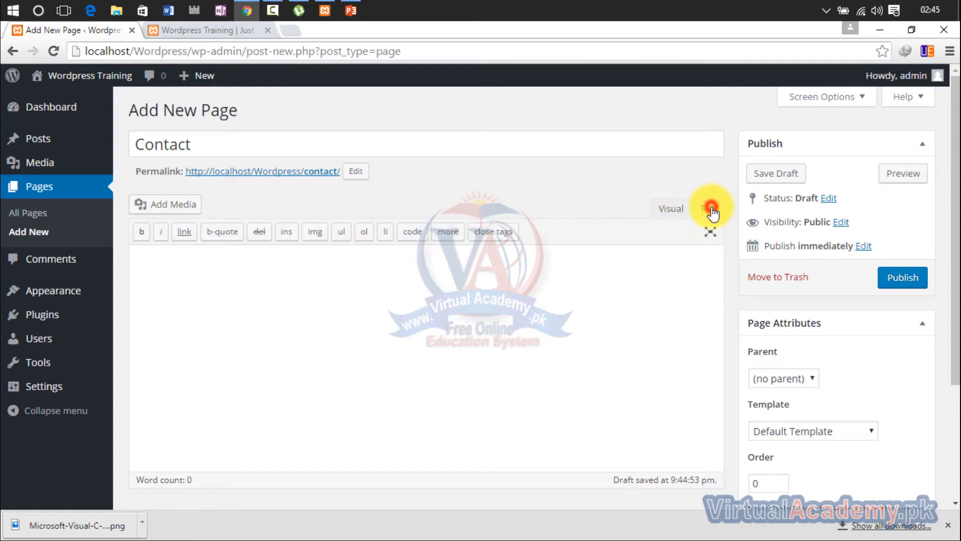
left_click(555, 271)
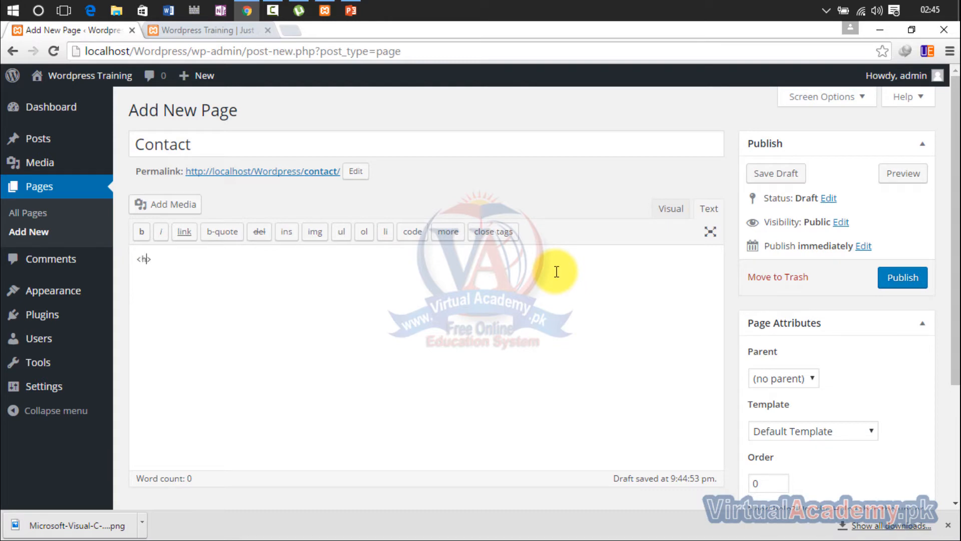
type("<h1>")
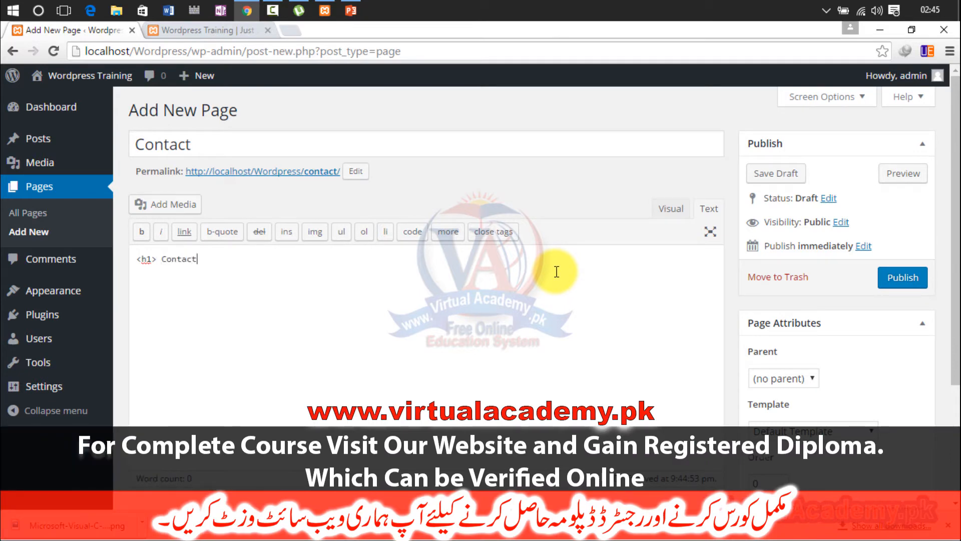
type("Contact us <>")
type("h")
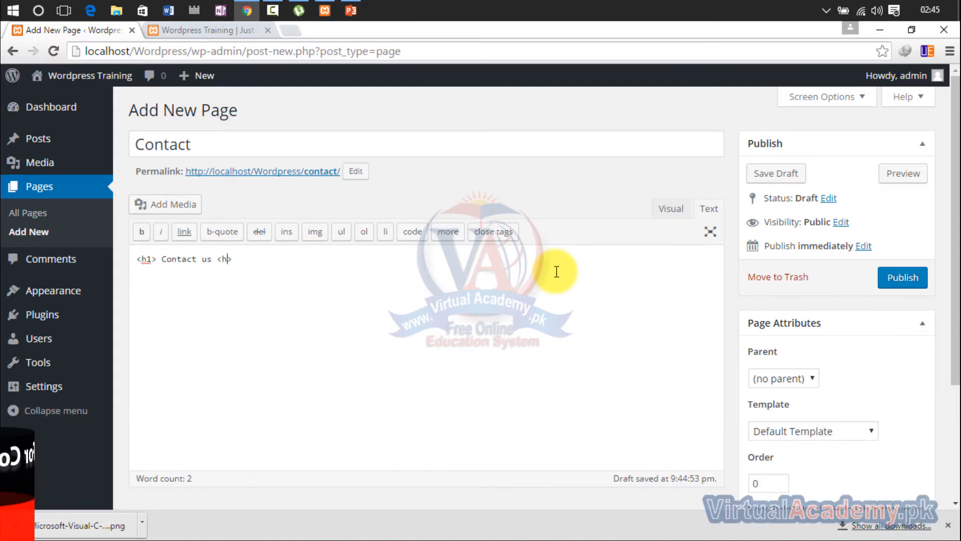
type("1")
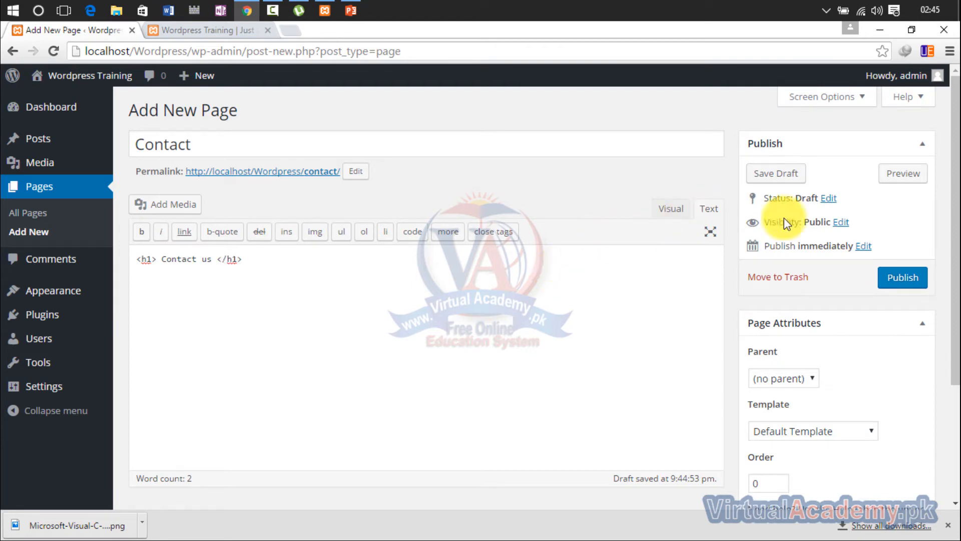
- Compare the heading in the visual and HTML views, and publish the Contact page
left_click(673, 209)
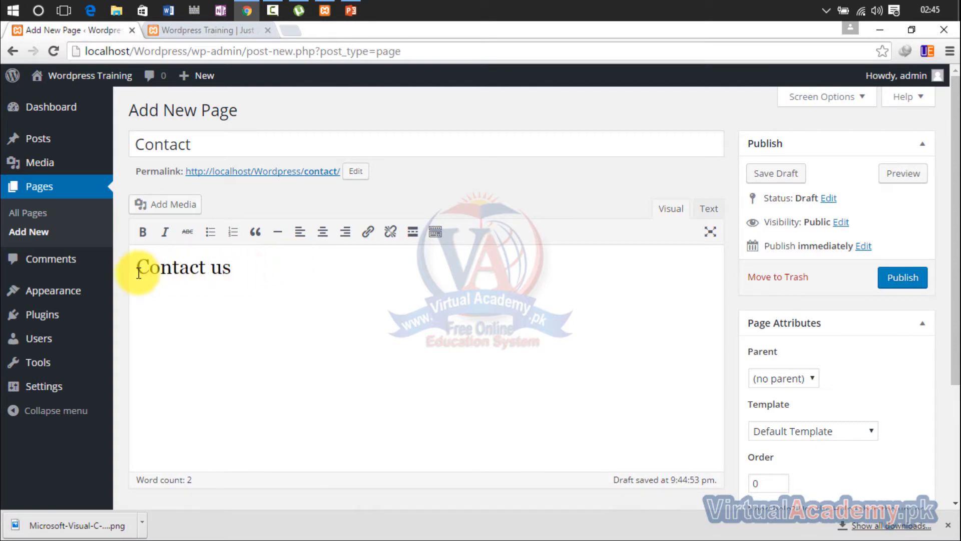
left_click(704, 217)
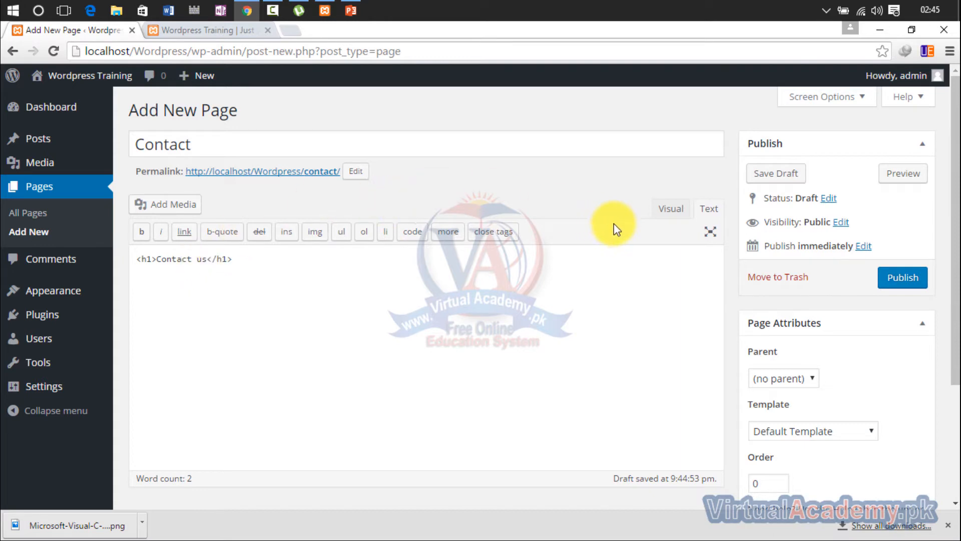
left_click(671, 210)
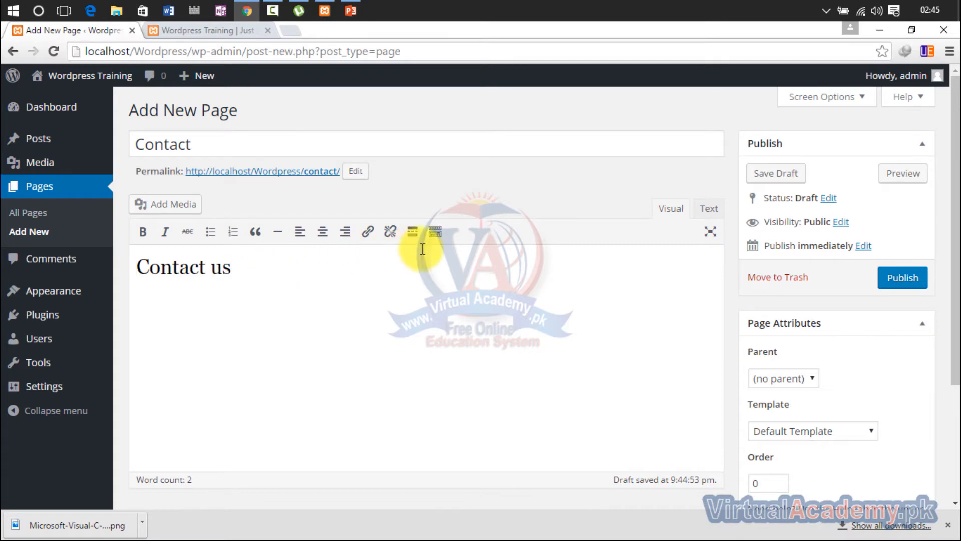
left_click(908, 284)
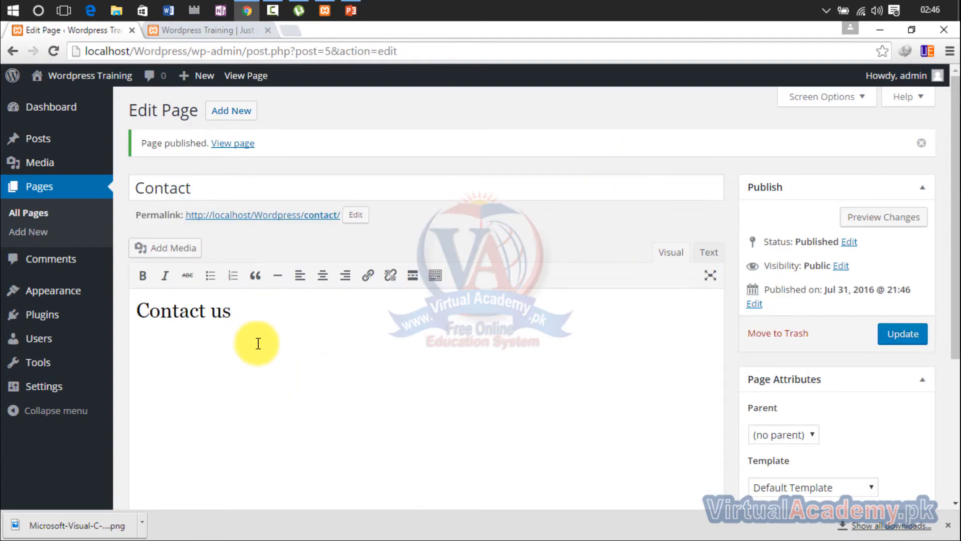
- Start another new page and title it "Services"
left_click(39, 234)
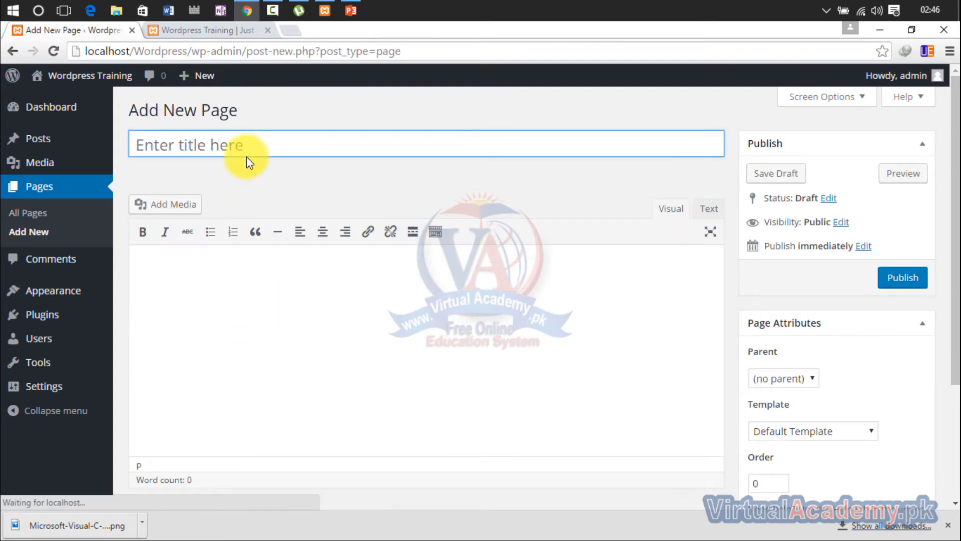
left_click(246, 156)
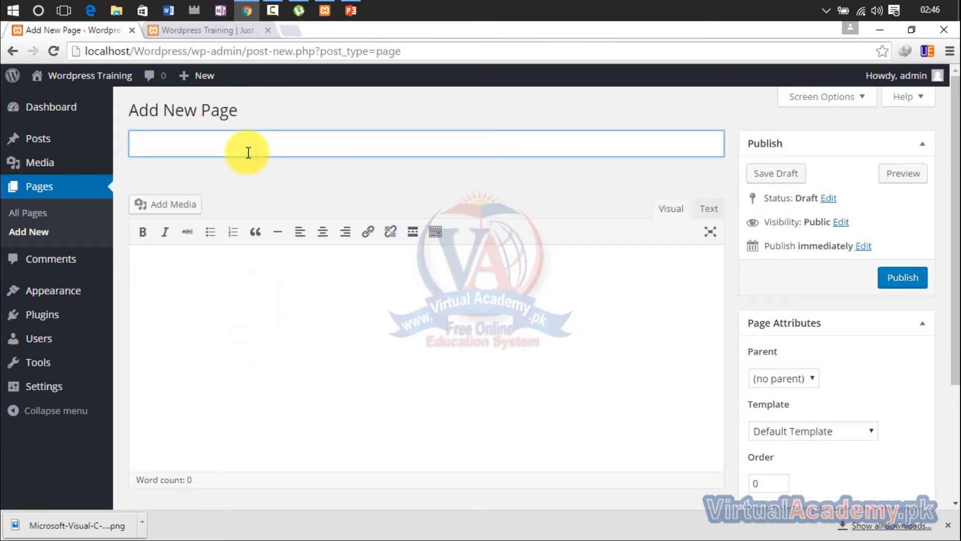
type("Courses")
key("BackSpace")
key("BackSpace")
key("BackSpace")
key("BackSpace")
key("BackSpace")
key("BackSpace")
key("BackSpace")
type("Services")
- Enter an empty pair of h1 tags, <h1></h1>, as HTML code in the Services page's body
left_click(235, 279)
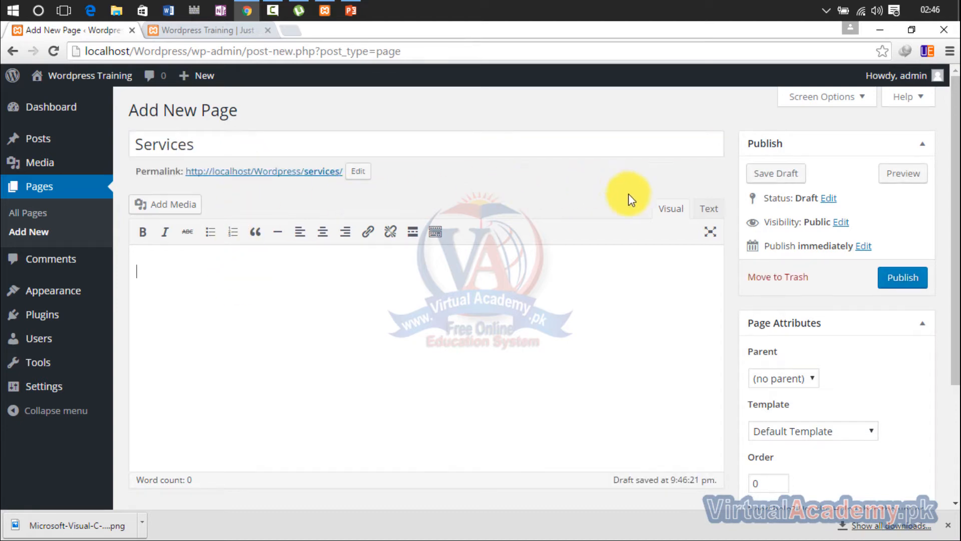
left_click(716, 209)
left_click(561, 255)
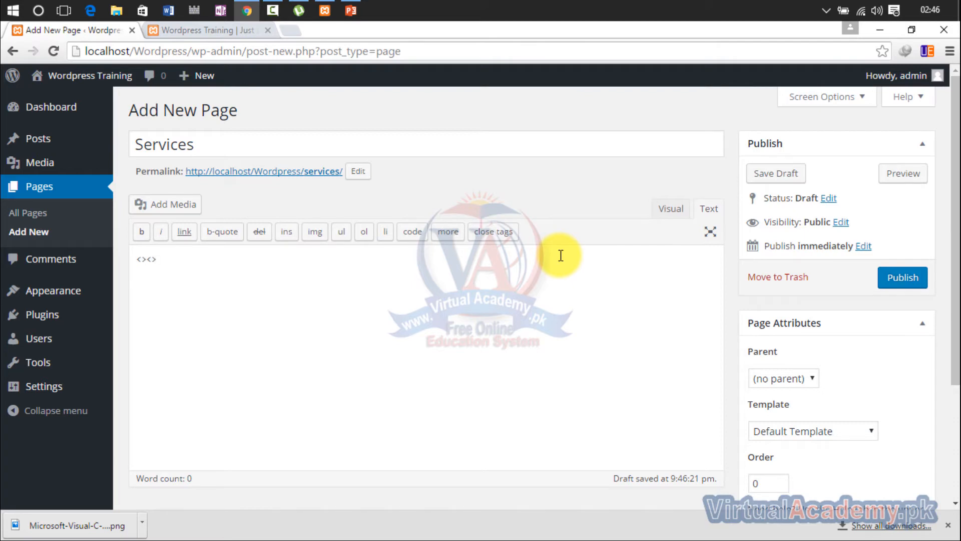
type("h1")
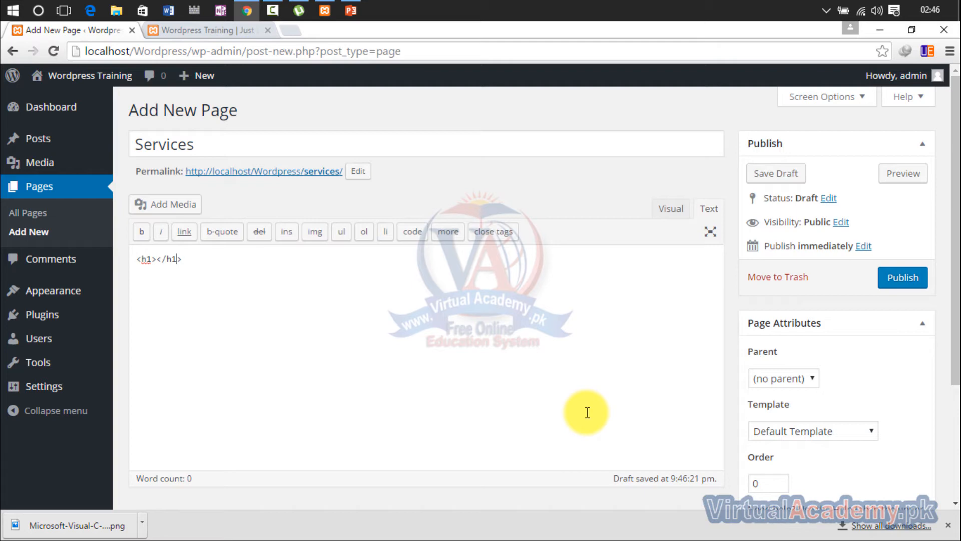
- Open the Windows On-Screen Keyboard to look at the slash key, and close it again
key("super")
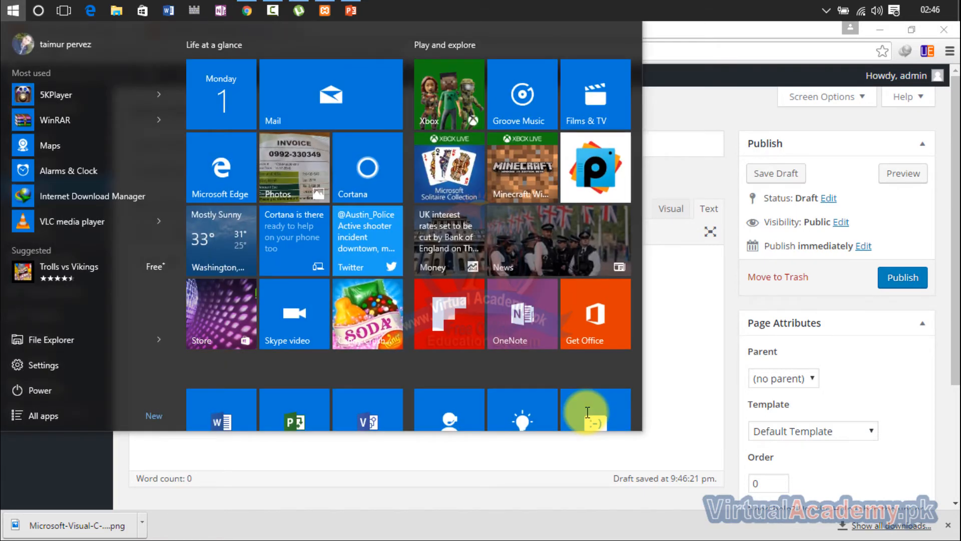
type("onscr")
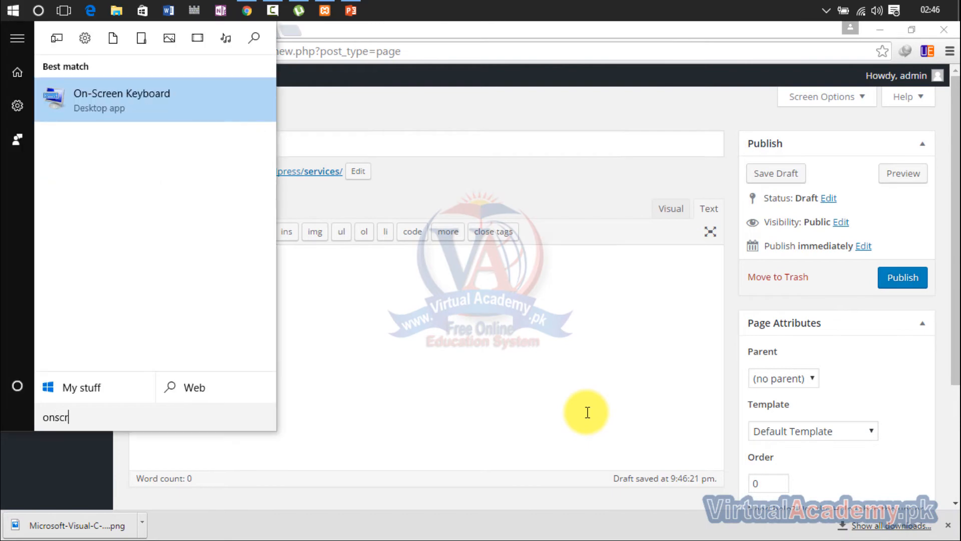
key("Return")
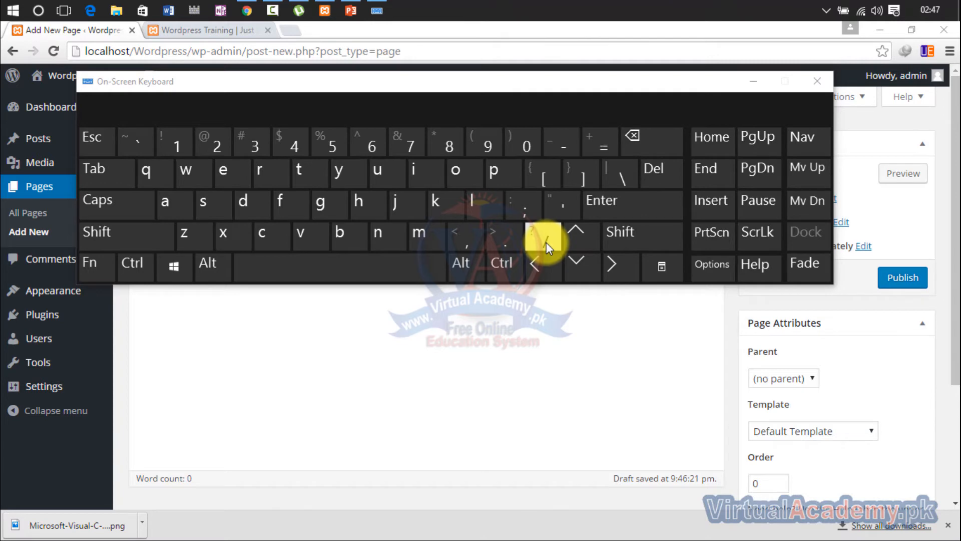
left_click(819, 82)
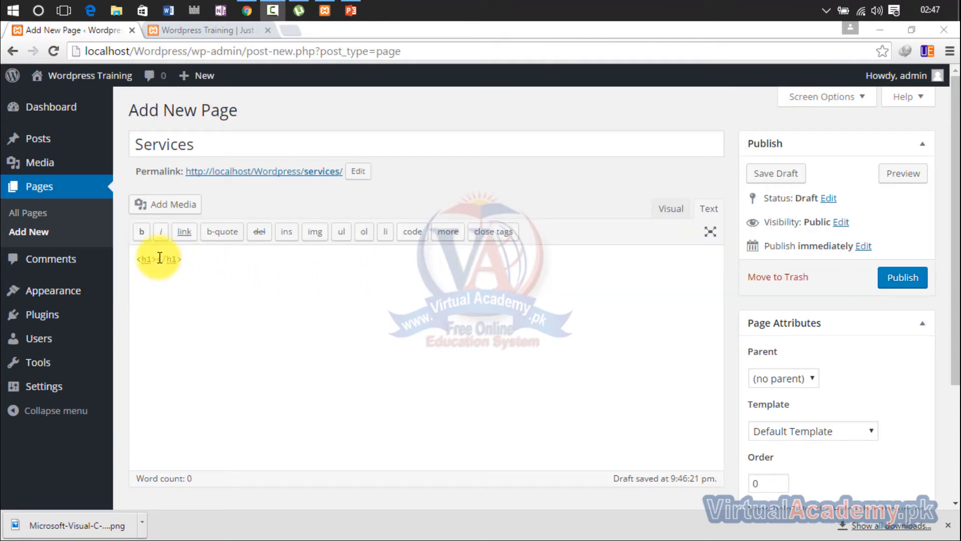
- Insert "Services" between the h1 tags, check the heading in the visual view and publish the page
left_click(157, 258)
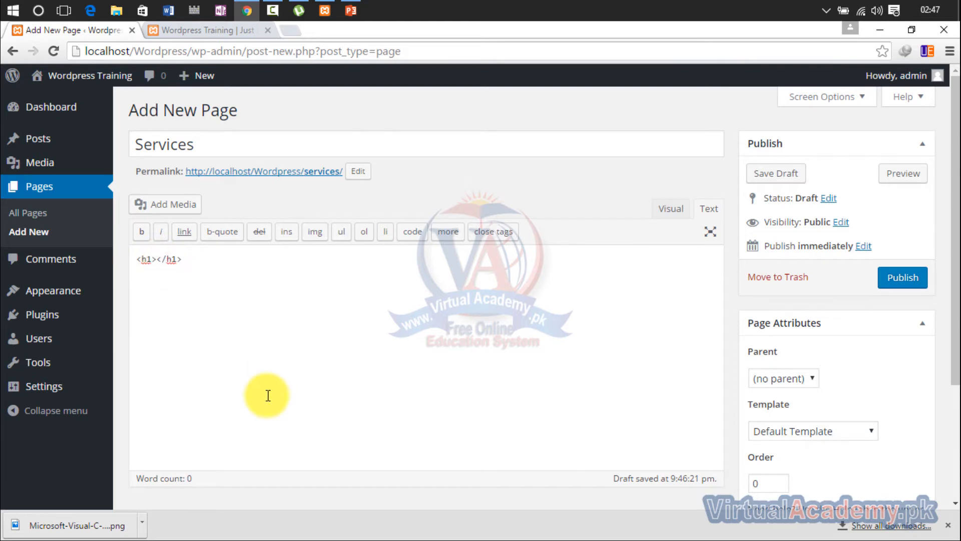
type("Services")
left_click(668, 209)
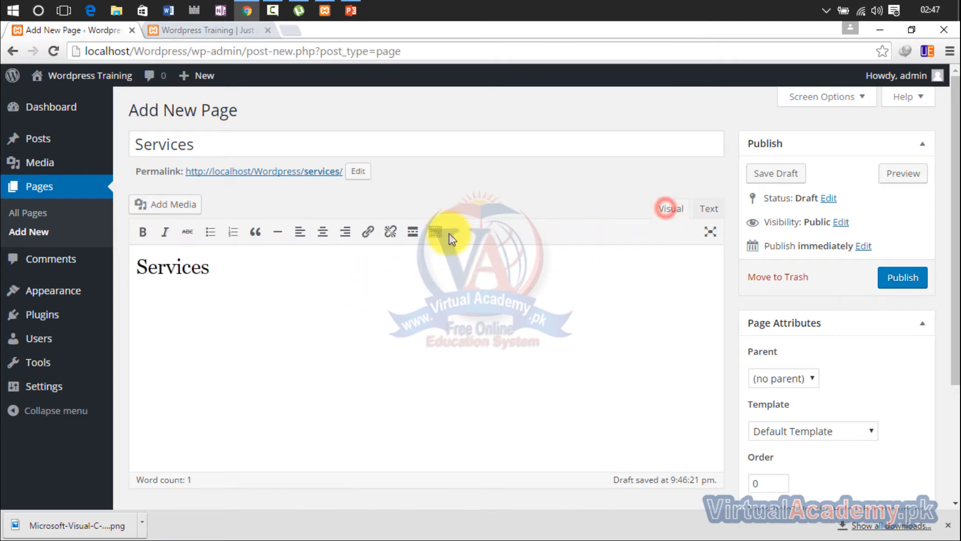
left_click(912, 277)
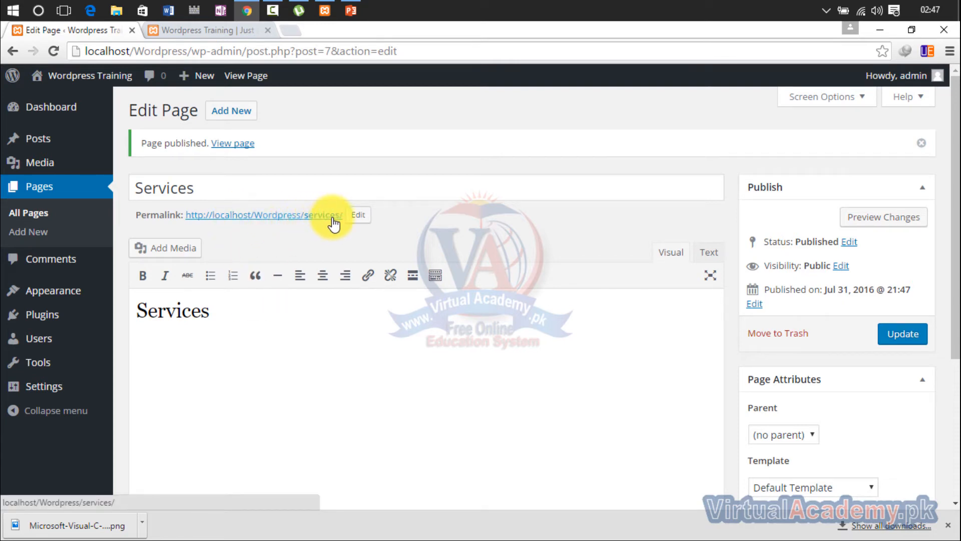
- Open virtualacademy.pk in a new browser tab and go to its Courses page to examine the page address
left_click(293, 36)
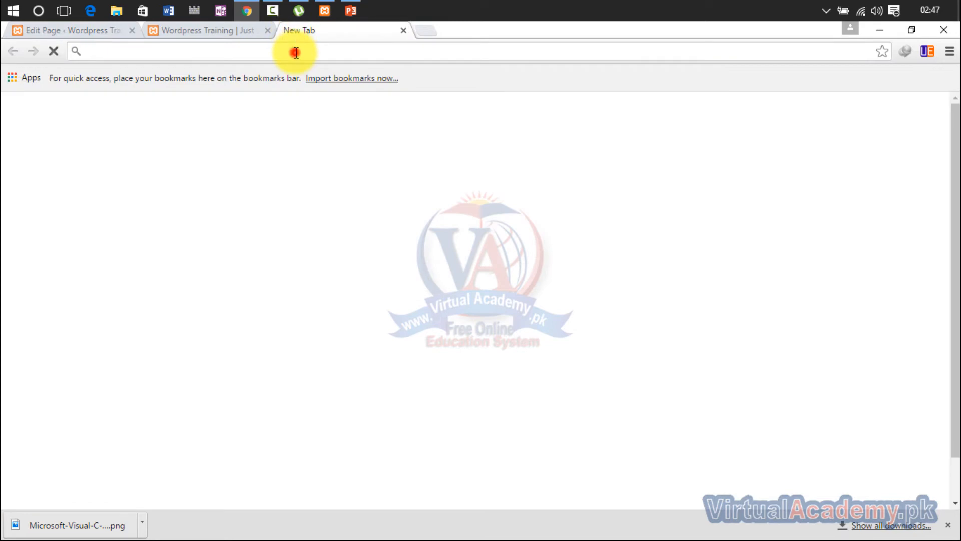
type("vi")
key("Return")
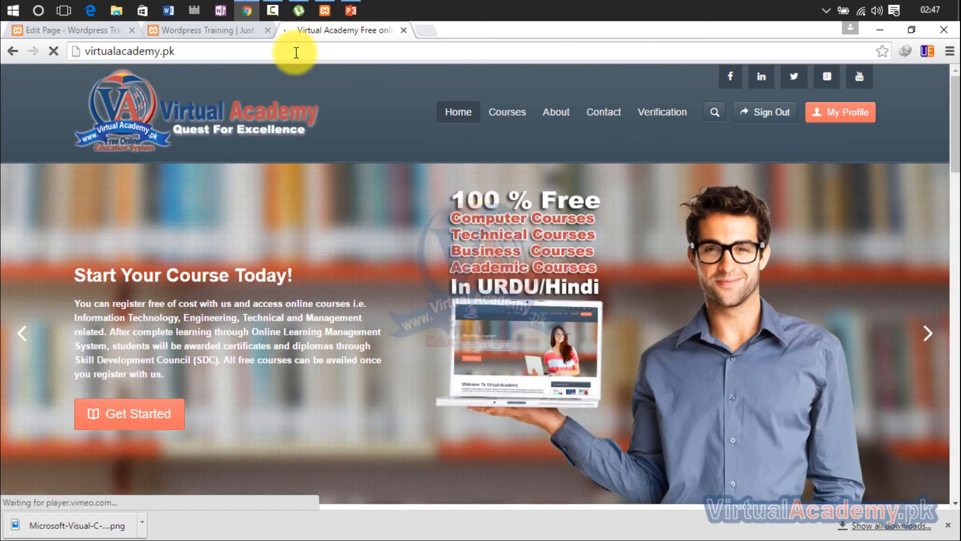
left_click(506, 111)
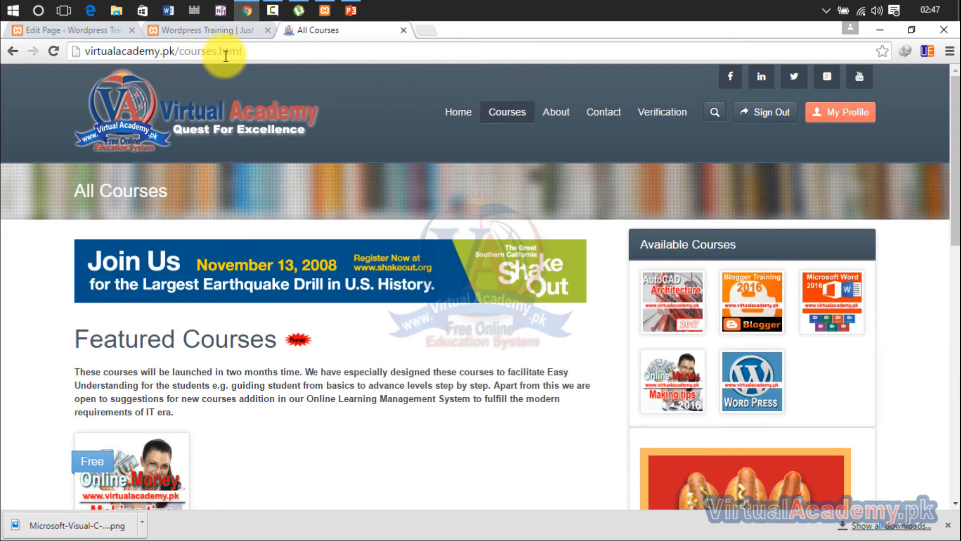
- Return to the Services page in the dashboard, open its permalink slug for editing and accept it as "services"
left_click(223, 28)
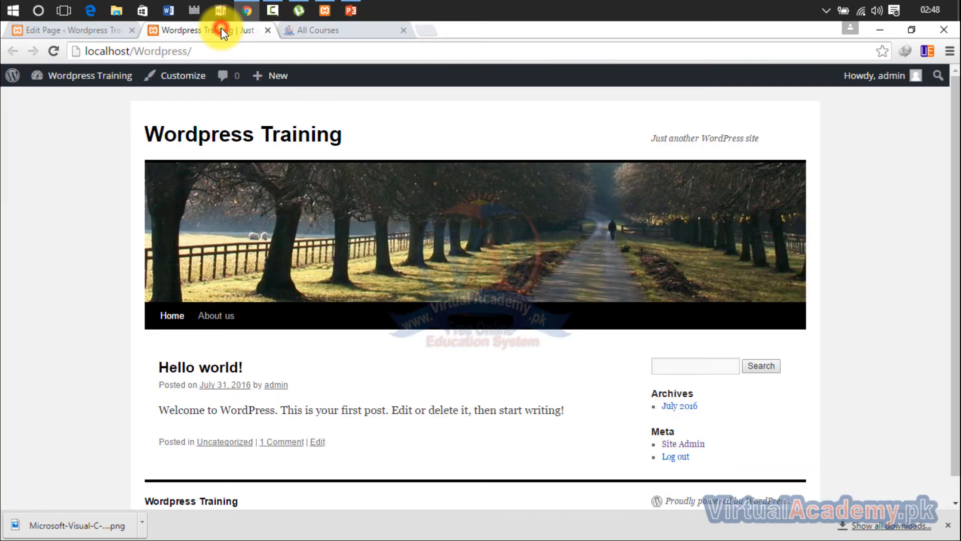
left_click(91, 28)
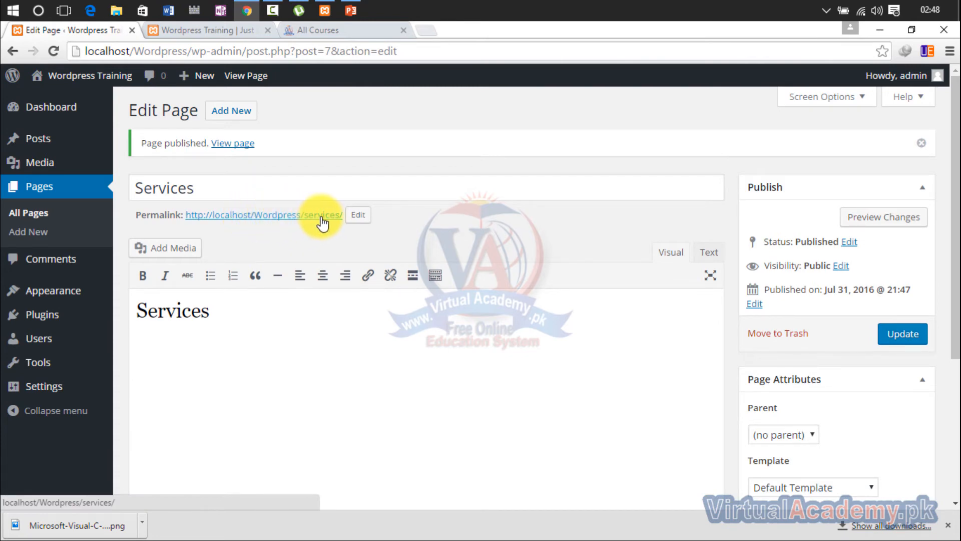
left_click(359, 216)
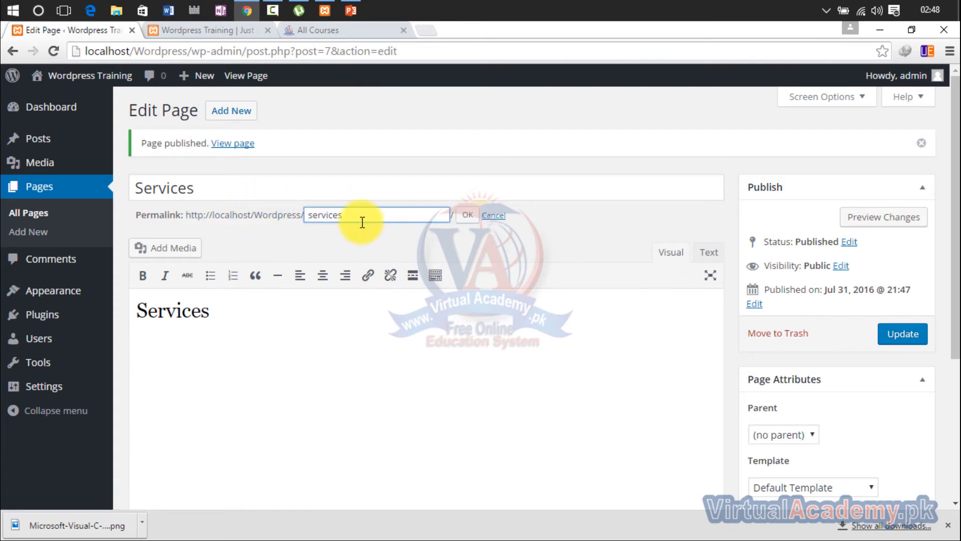
left_click(357, 218)
left_click(468, 217)
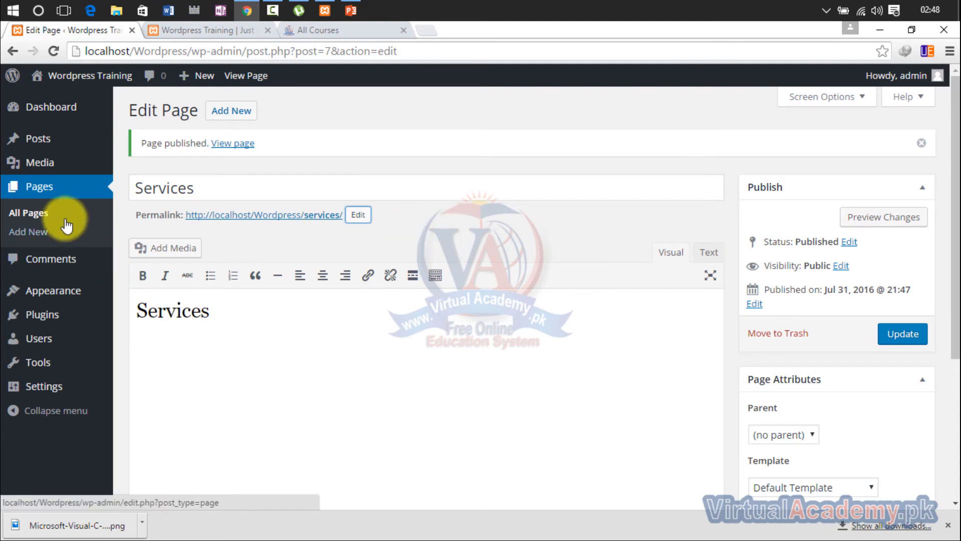
- Open the list of all pages in the dashboard and reload the site's home page to check its navigation menu
left_click(45, 232)
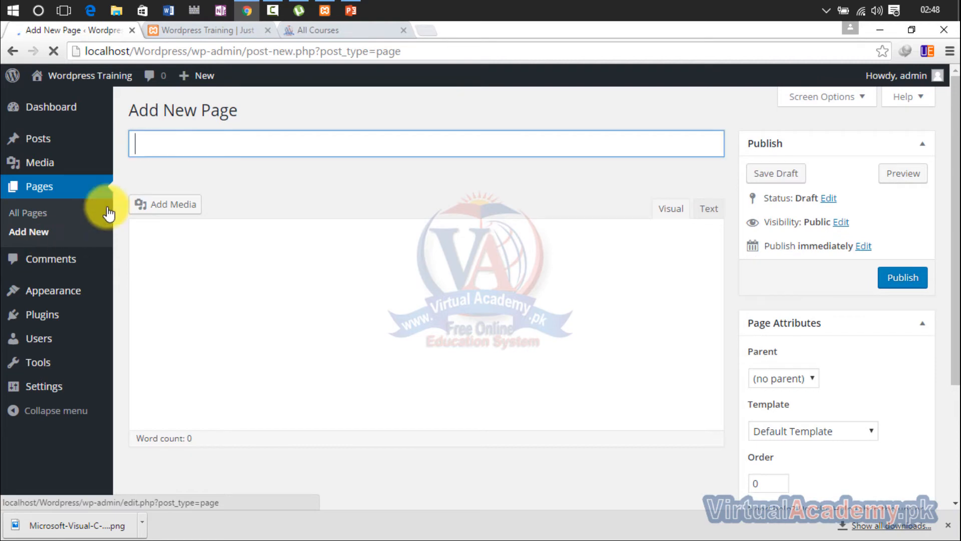
left_click(43, 213)
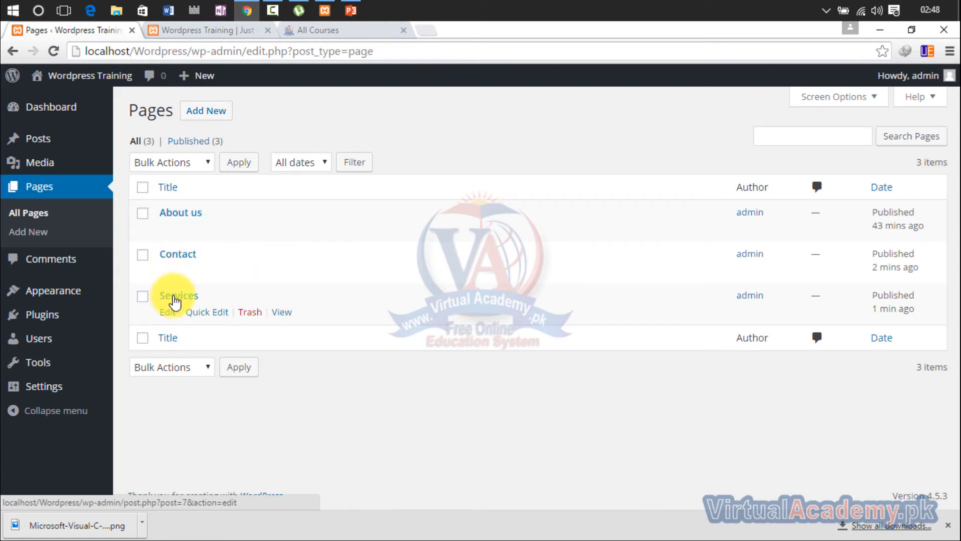
left_click(226, 32)
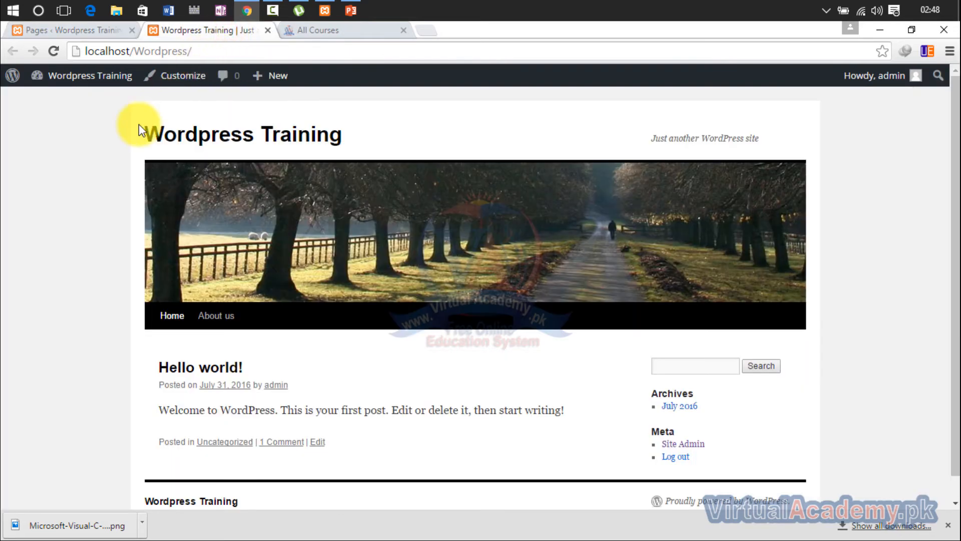
left_click(56, 52)
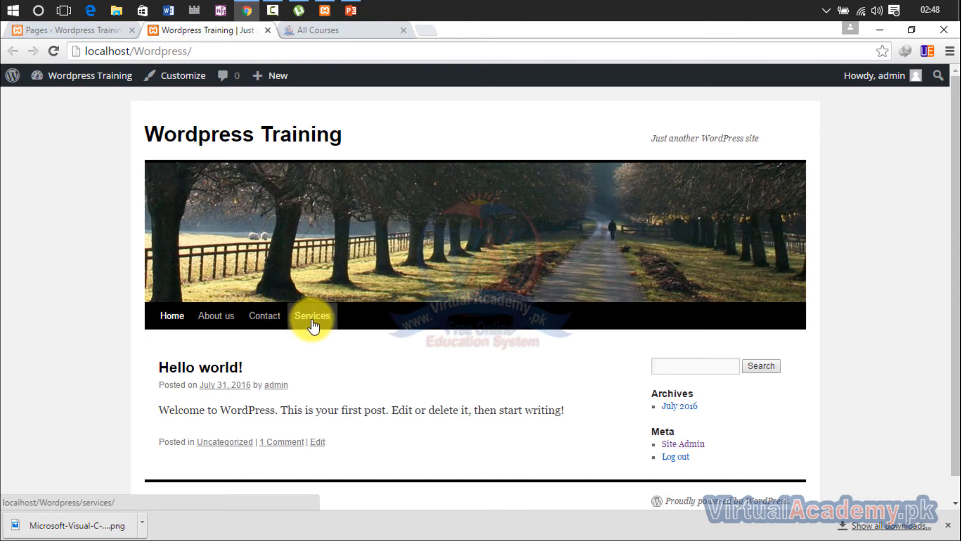
- Return to the dashboard and start a new page titled "Courses"
left_click(100, 32)
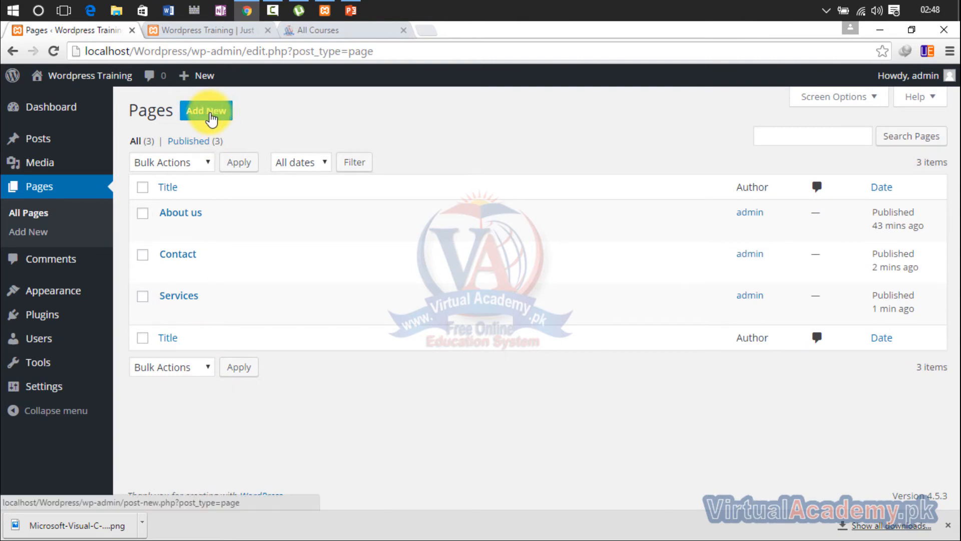
left_click(206, 115)
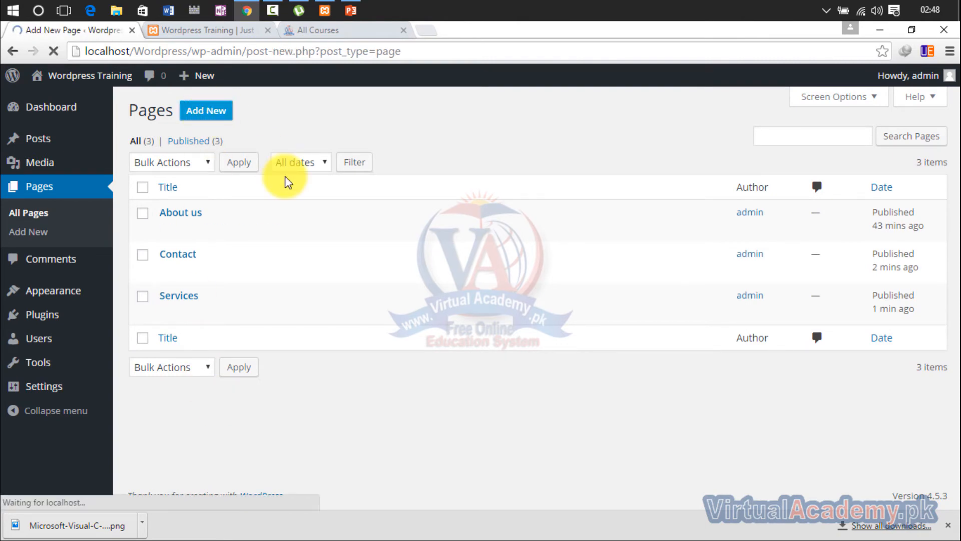
left_click(243, 149)
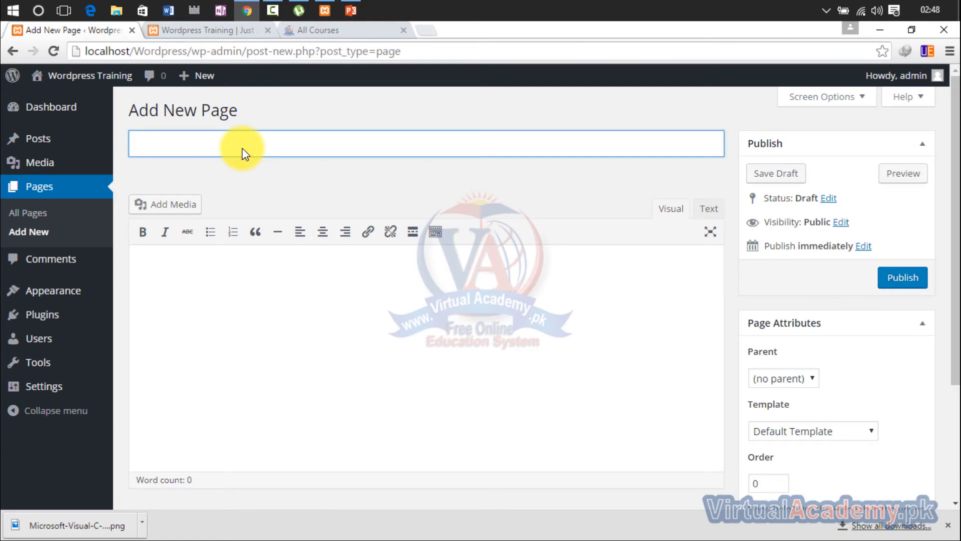
type("Courses")
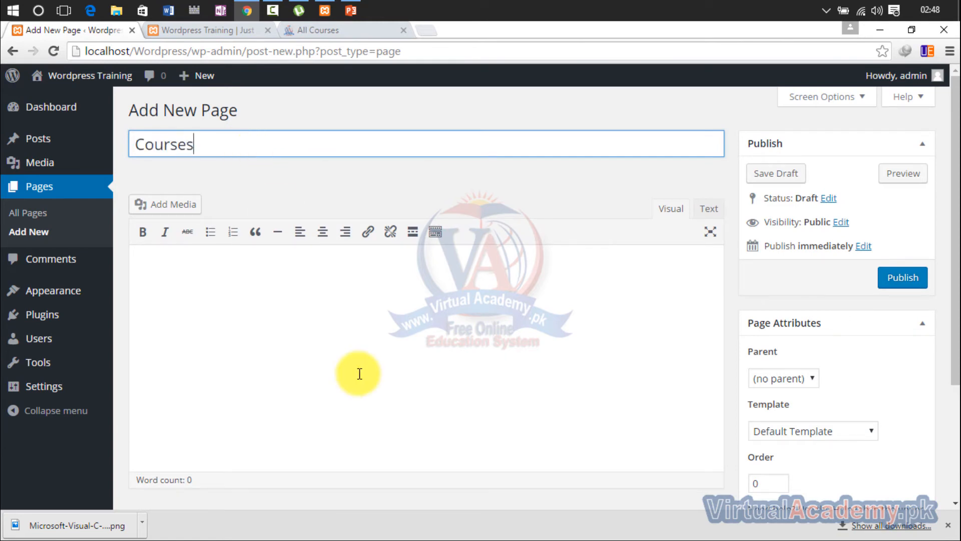
left_click(334, 302)
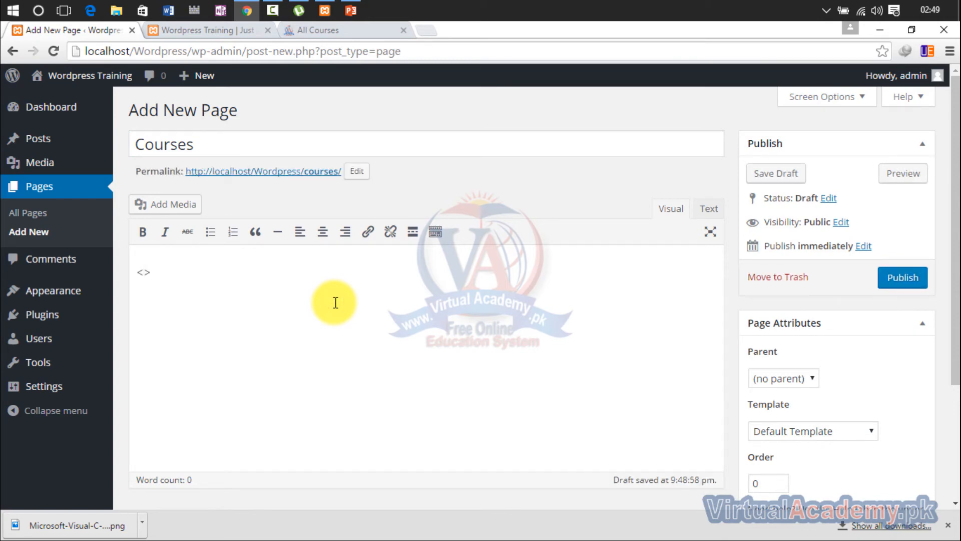
key("BackSpace")
left_click(709, 210)
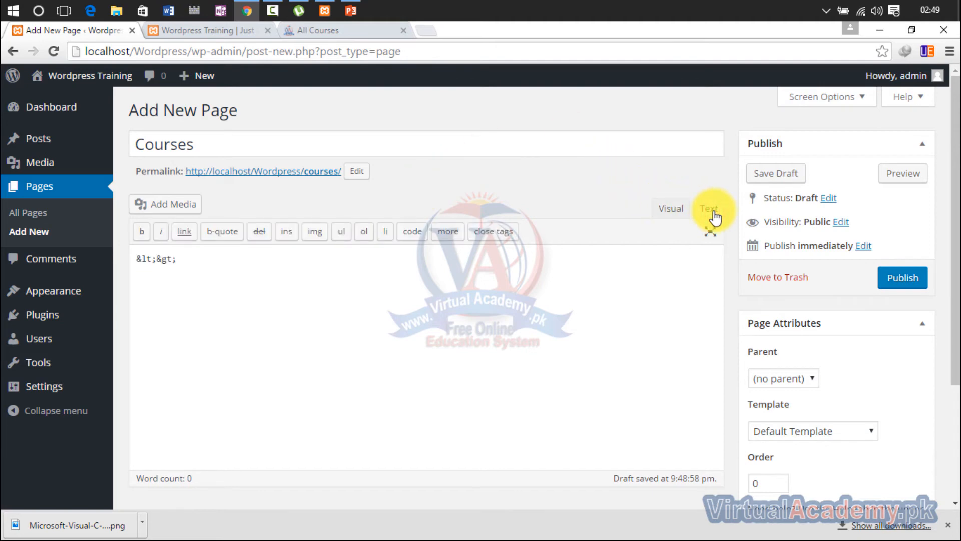
left_click(670, 207)
key("BackSpace")
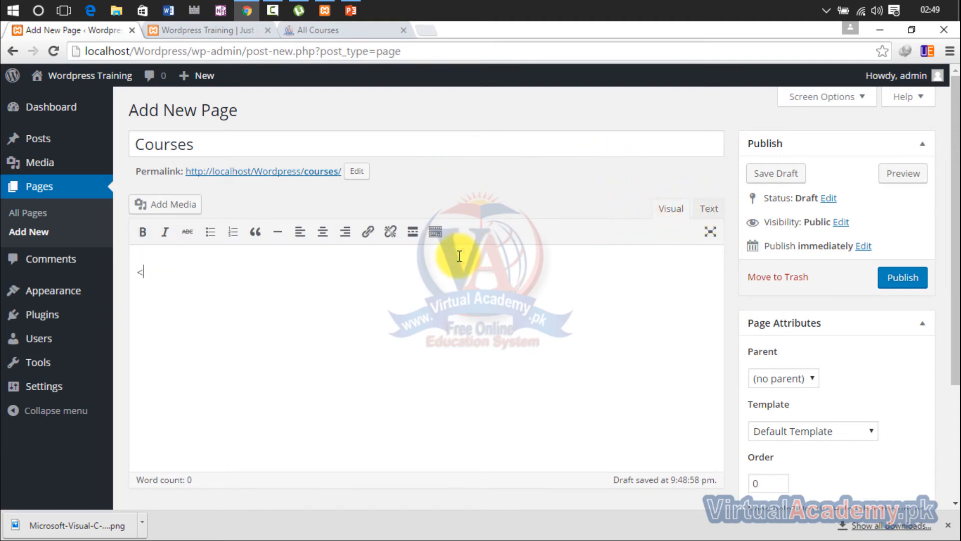
- Enter <h1>Courses</h1> as the page content in the text view of the editor and publish the page
double_click(713, 206)
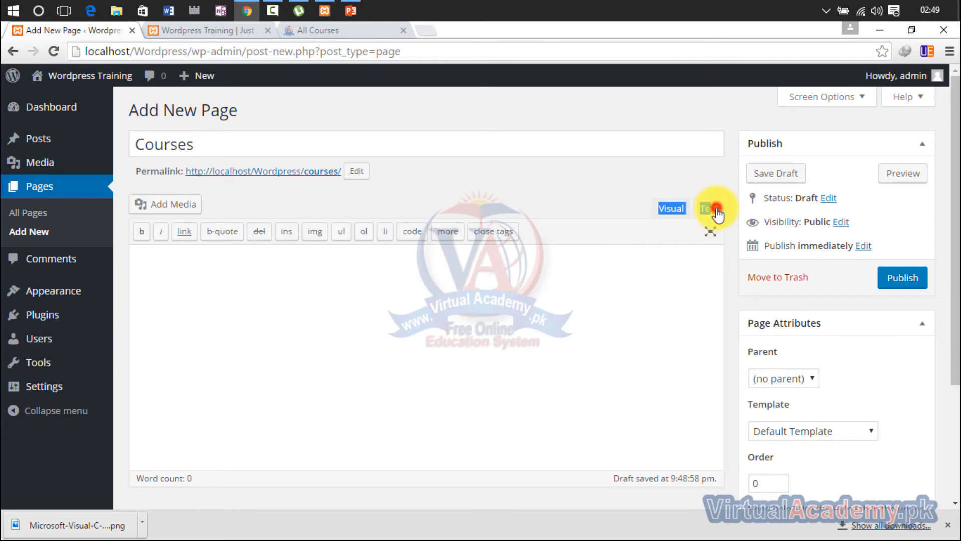
left_click(594, 271)
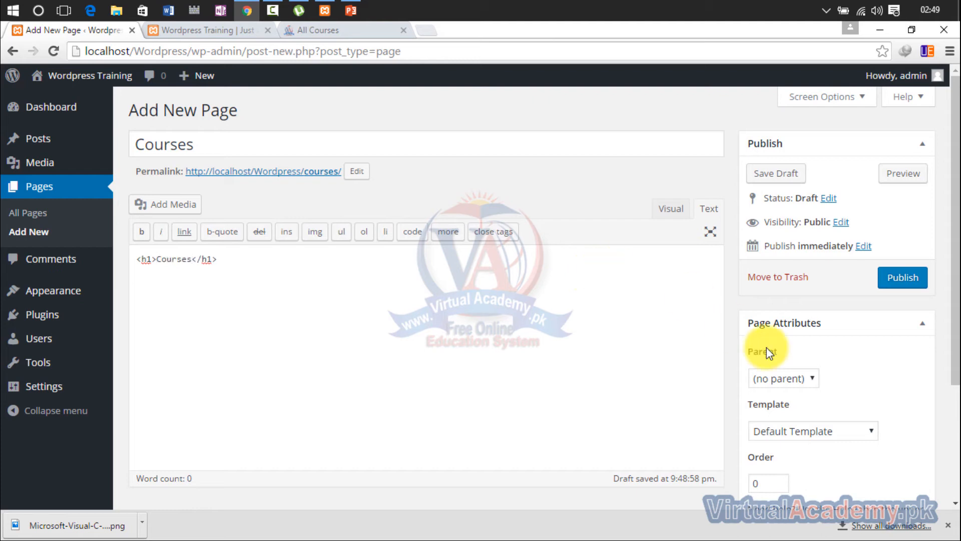
left_click(911, 281)
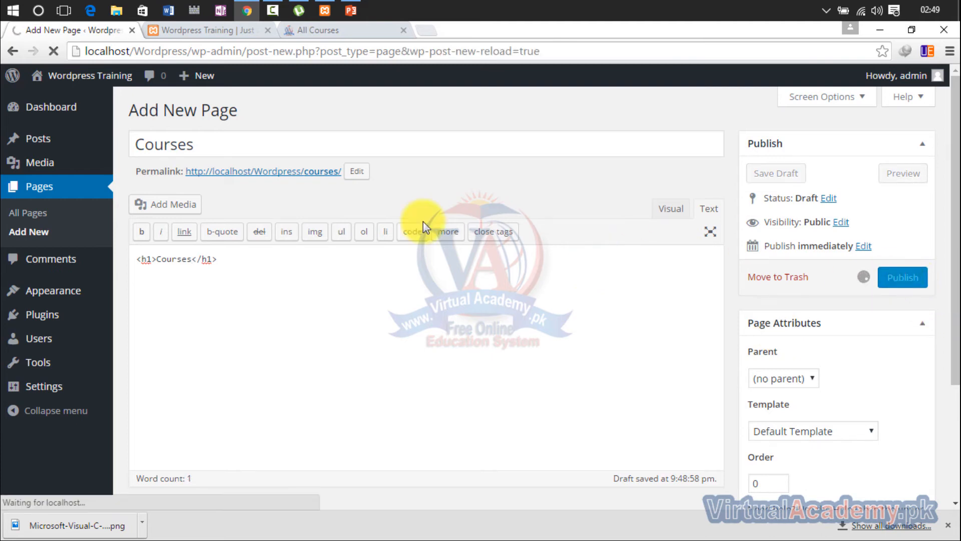
- Reload the site's home page to check the navigation menu for the Courses page
left_click(214, 30)
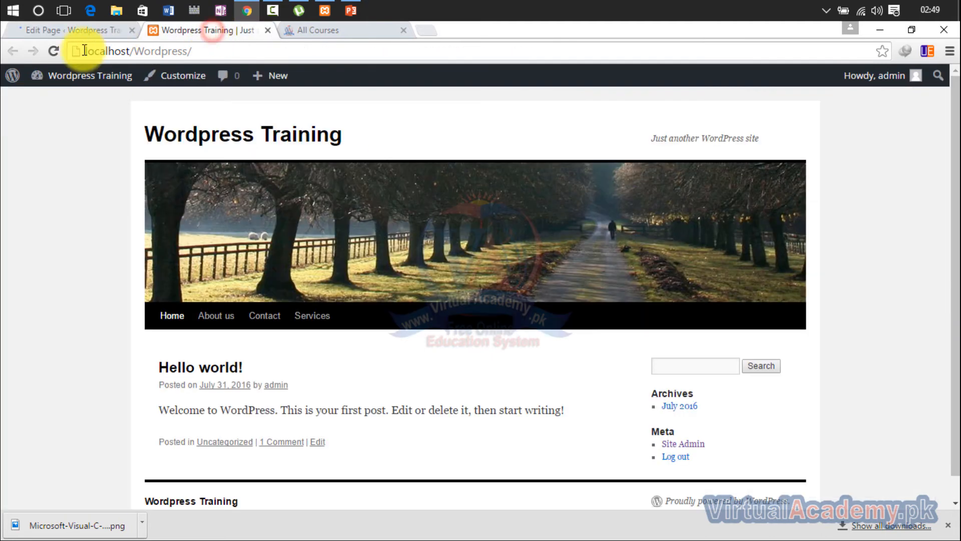
left_click(54, 51)
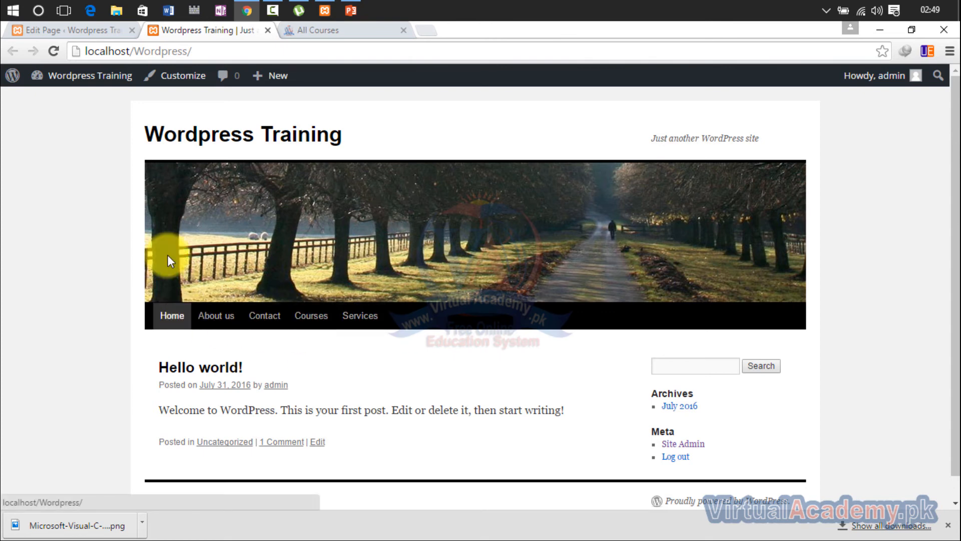
- Open the list of all pages in the dashboard, view the Contact page from it and return to the list
left_click(107, 29)
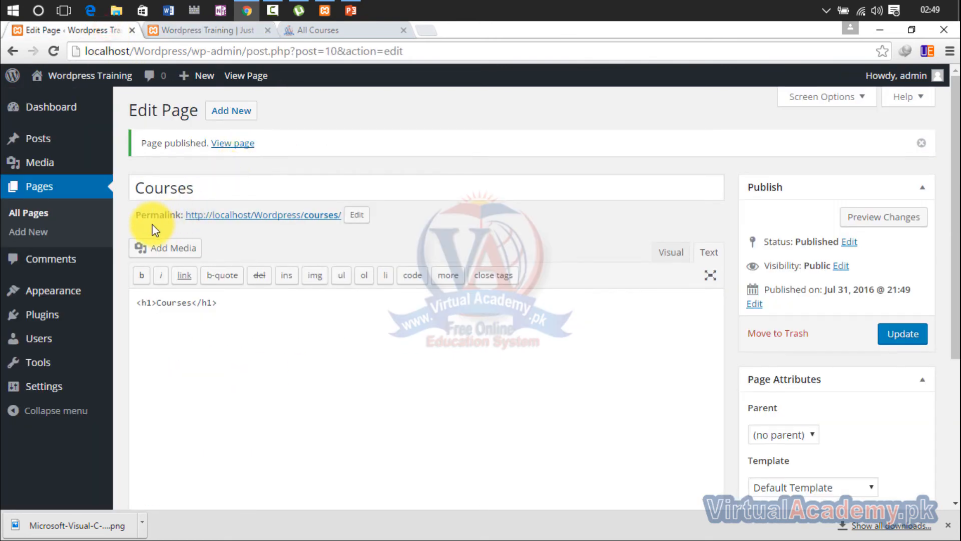
left_click(52, 218)
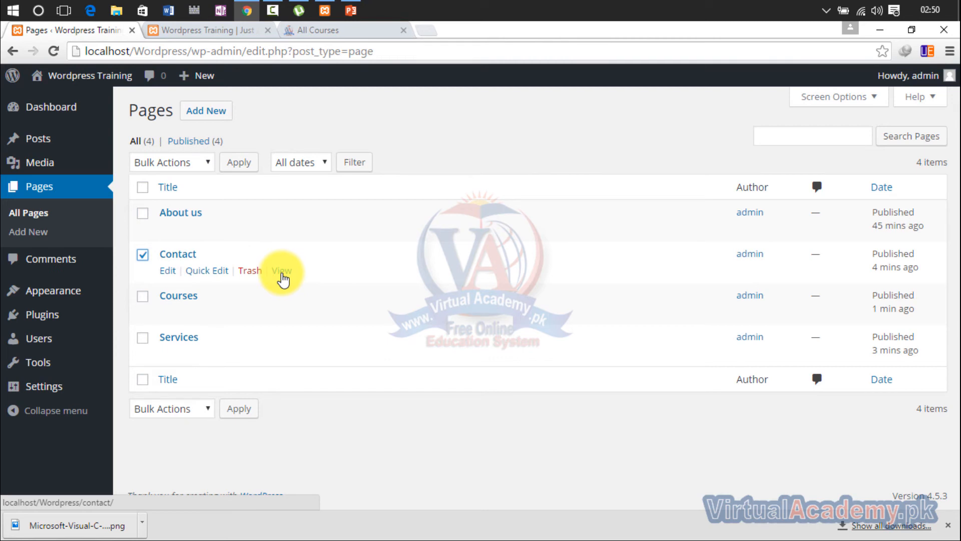
left_click(282, 271)
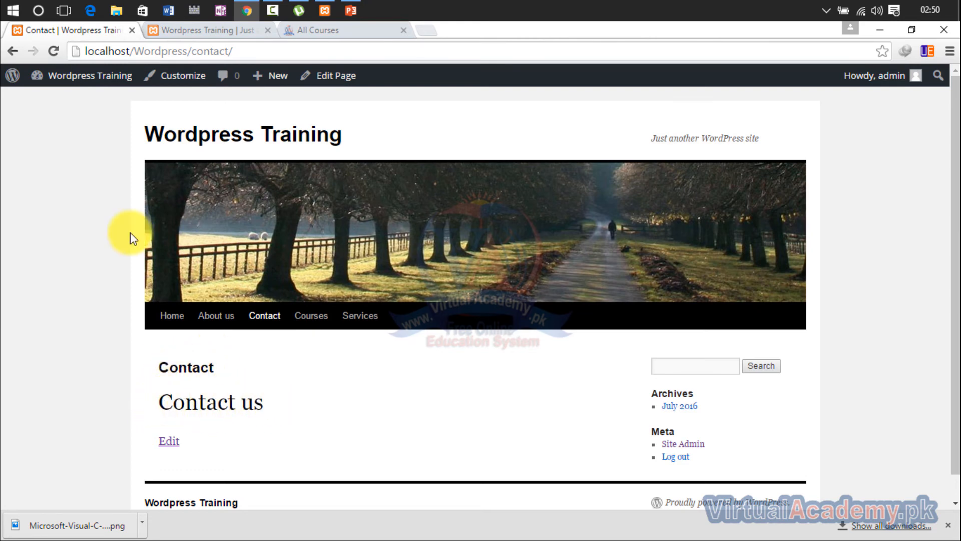
left_click(11, 51)
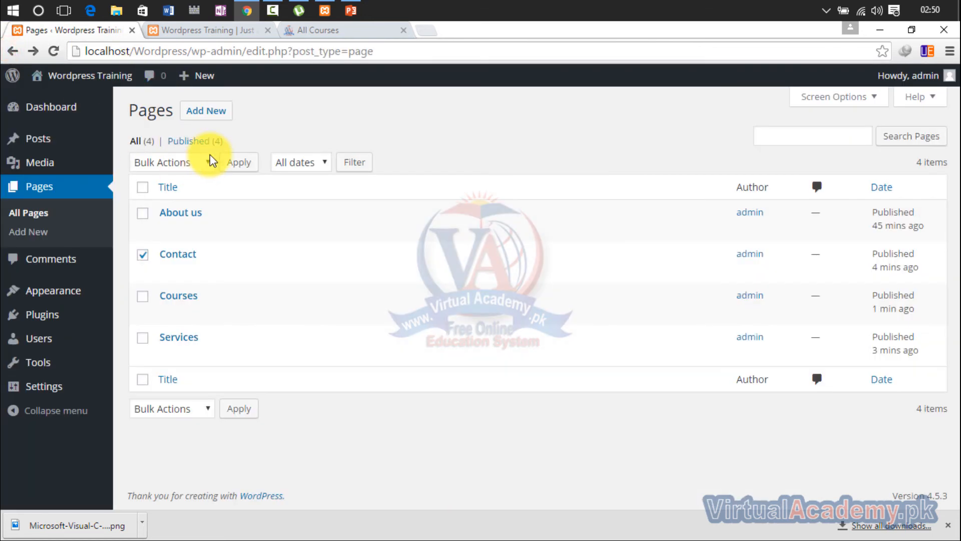
- Select the Contact and Courses pages in the list and examine the available bulk actions without choosing one
left_click(143, 256)
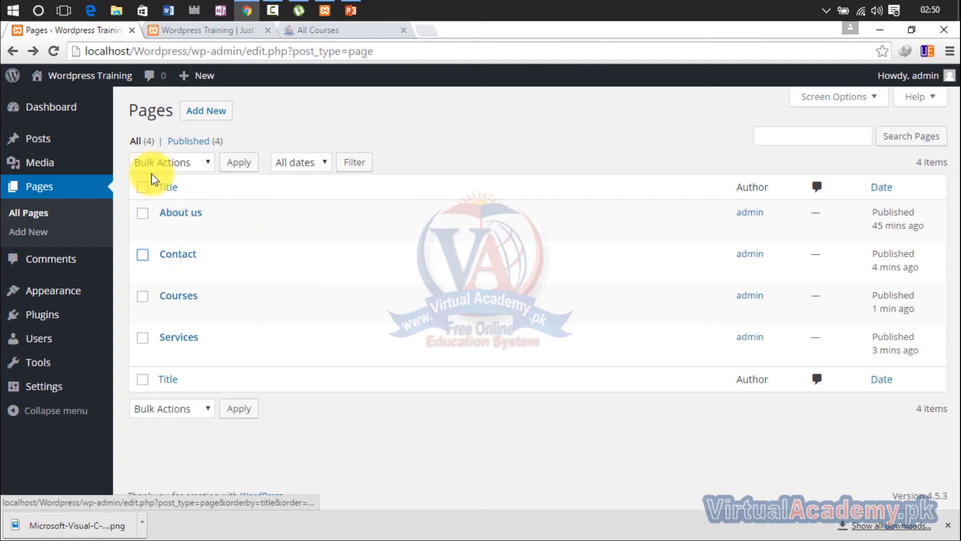
left_click(210, 162)
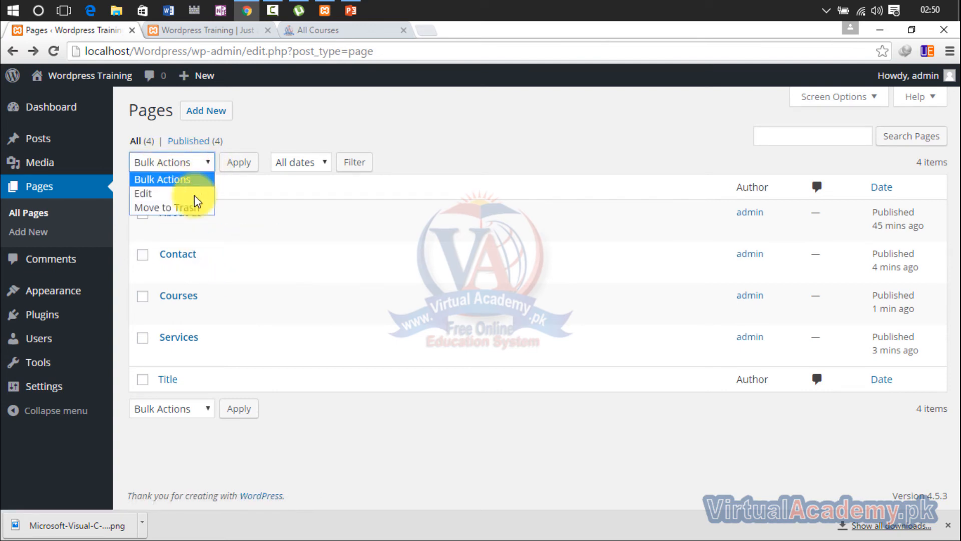
left_click(144, 257)
left_click(143, 256)
left_click(143, 296)
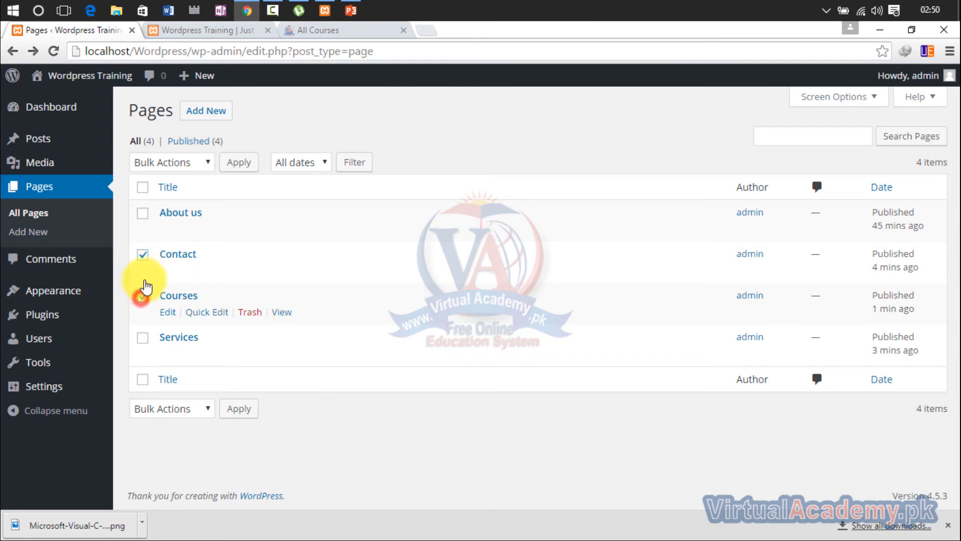
left_click(210, 161)
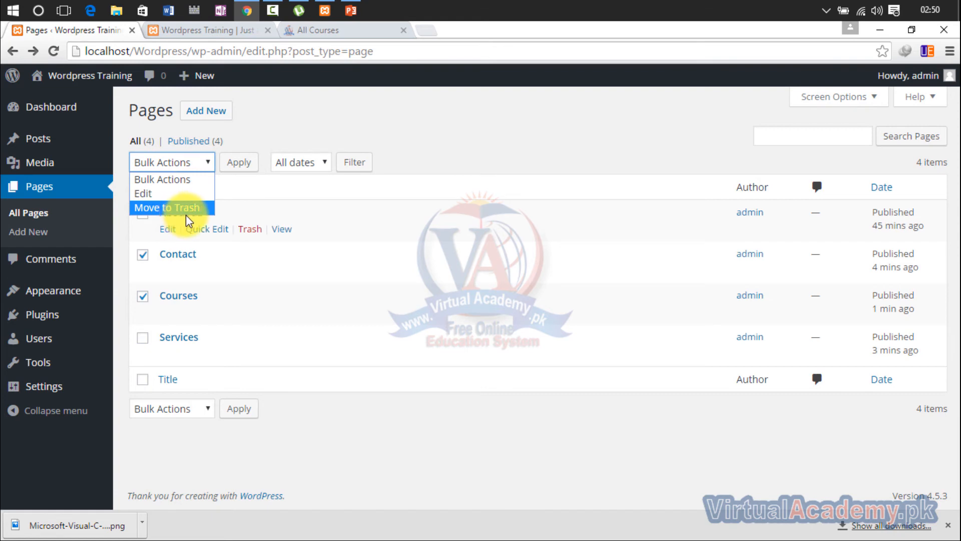
left_click(295, 121)
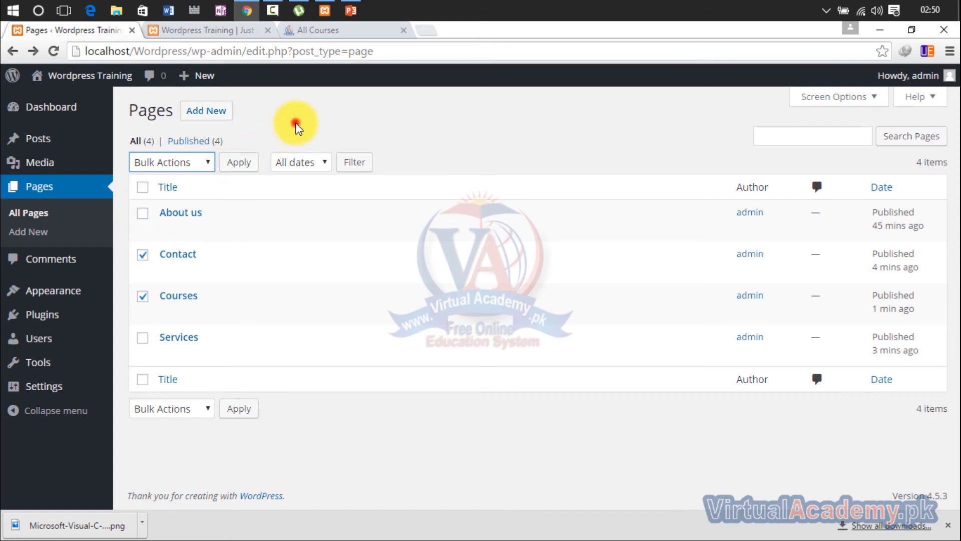
- Set the date filter to July 2016, select all pages and apply the settings to the list without a bulk action
left_click(327, 159)
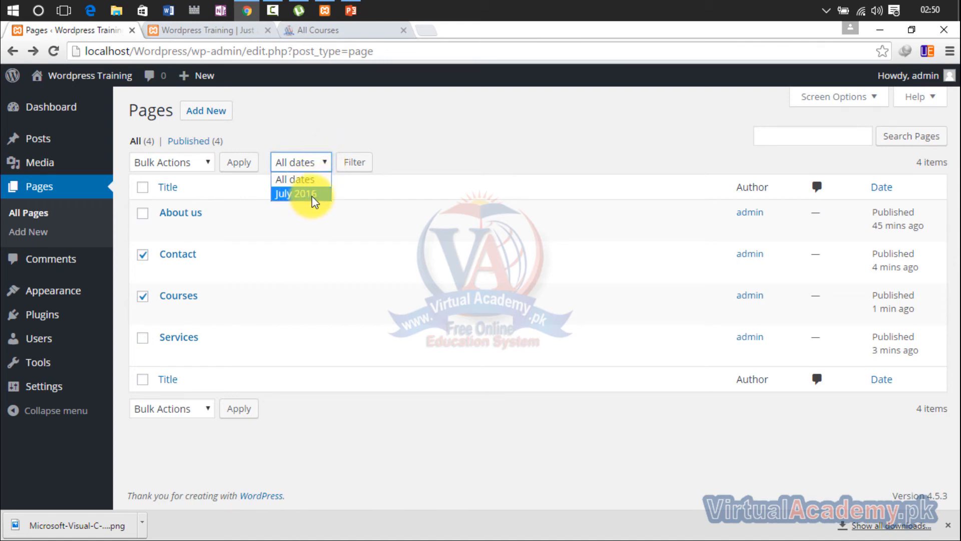
left_click(310, 194)
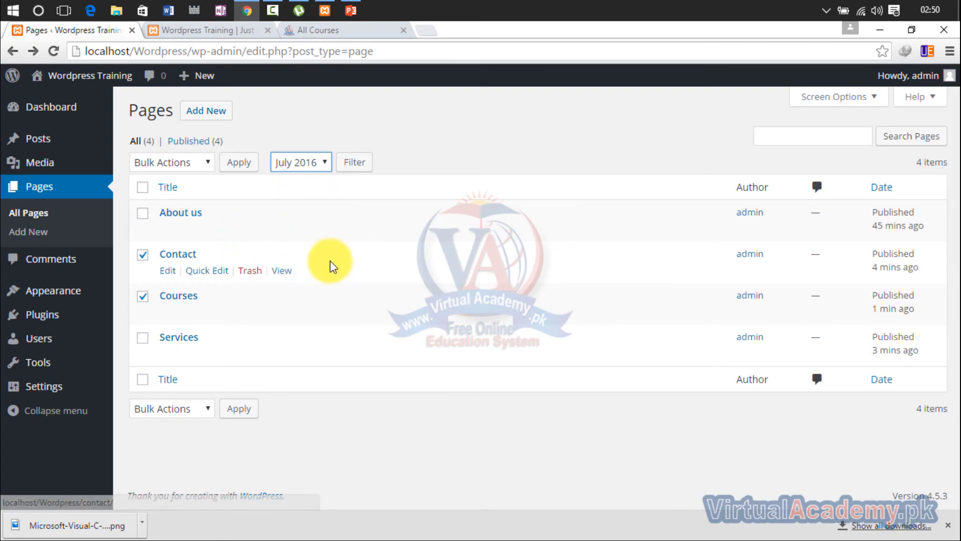
left_click(142, 187)
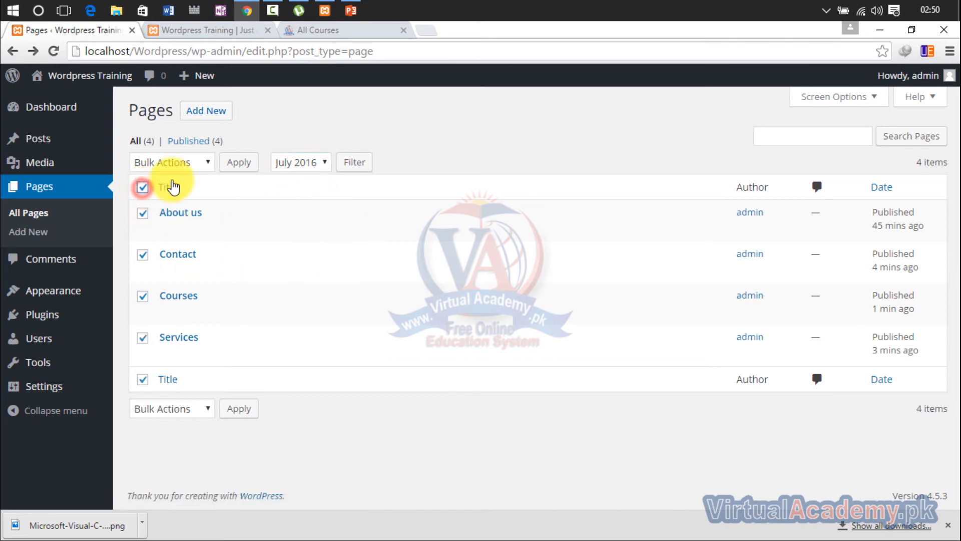
left_click(300, 163)
left_click(305, 198)
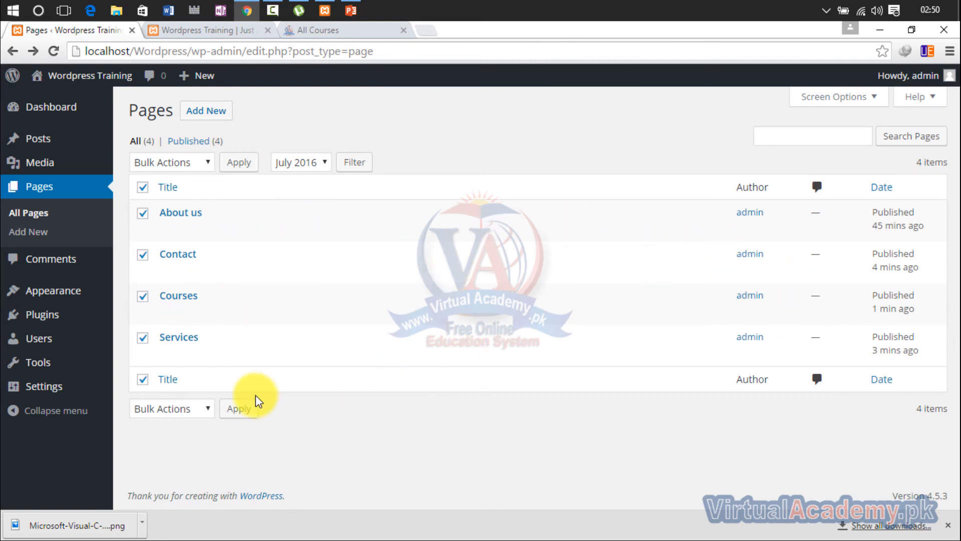
left_click(240, 411)
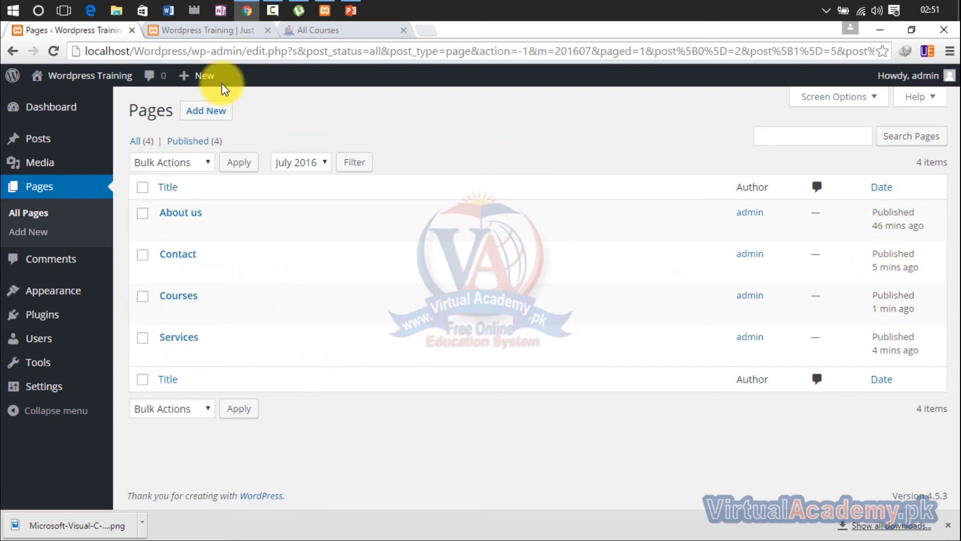
- View the About us, Contact and Courses pages on the live site and return to the dashboard's page list
left_click(212, 33)
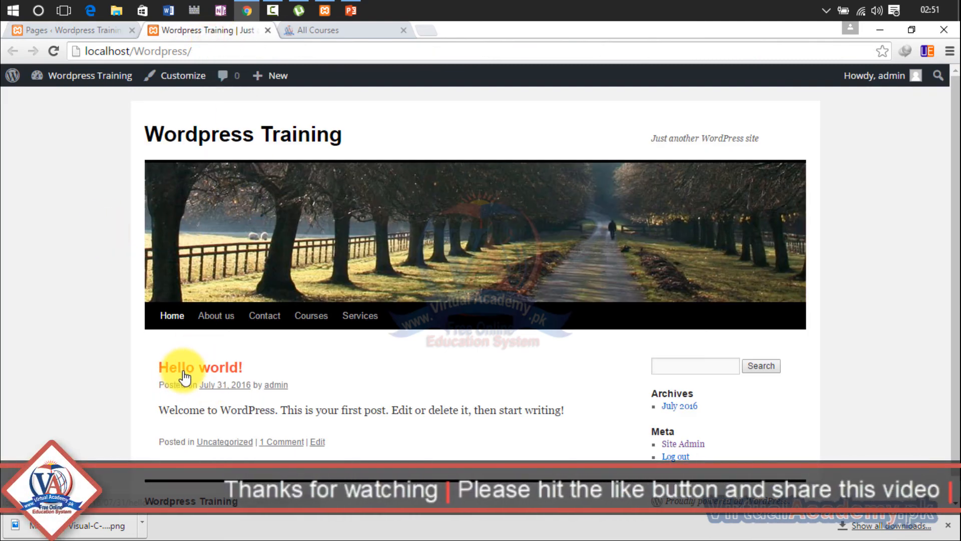
left_click(216, 316)
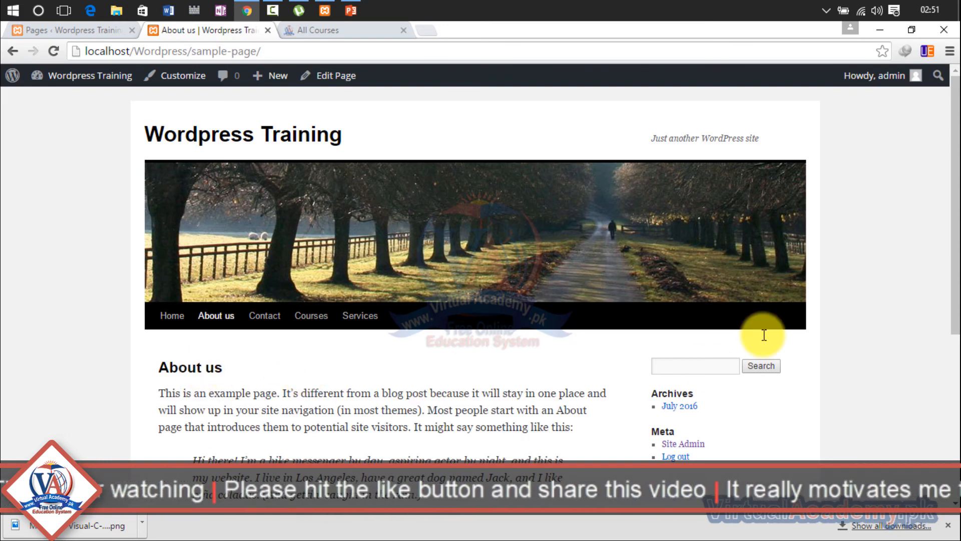
mouse_move(947, 204)
left_mouse_down()
mouse_move(957, 416)
mouse_move(945, 204)
left_mouse_up()
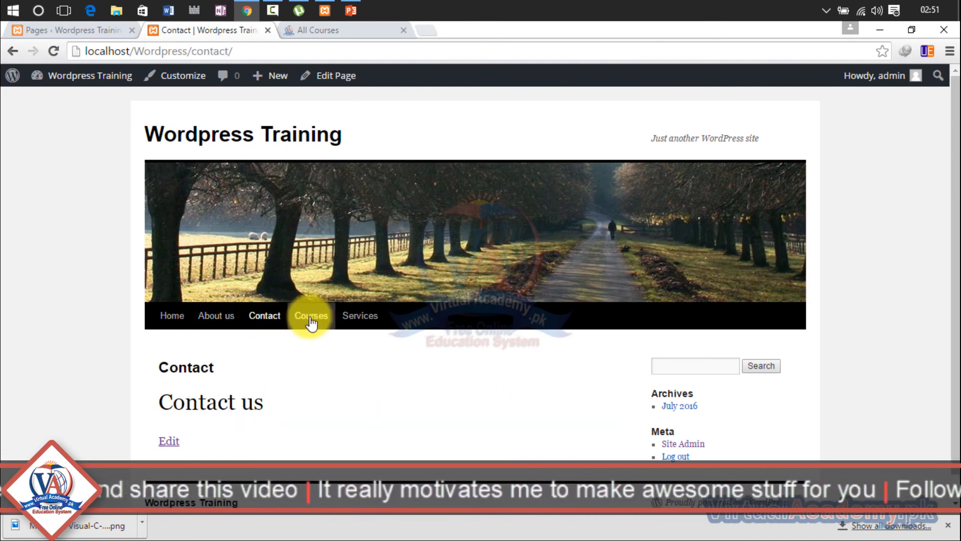
left_click(313, 318)
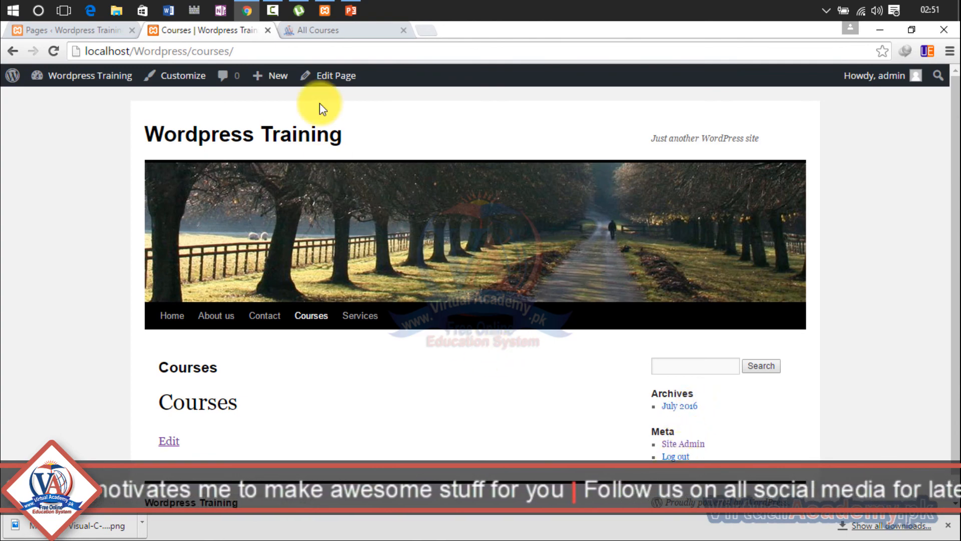
left_click(109, 35)
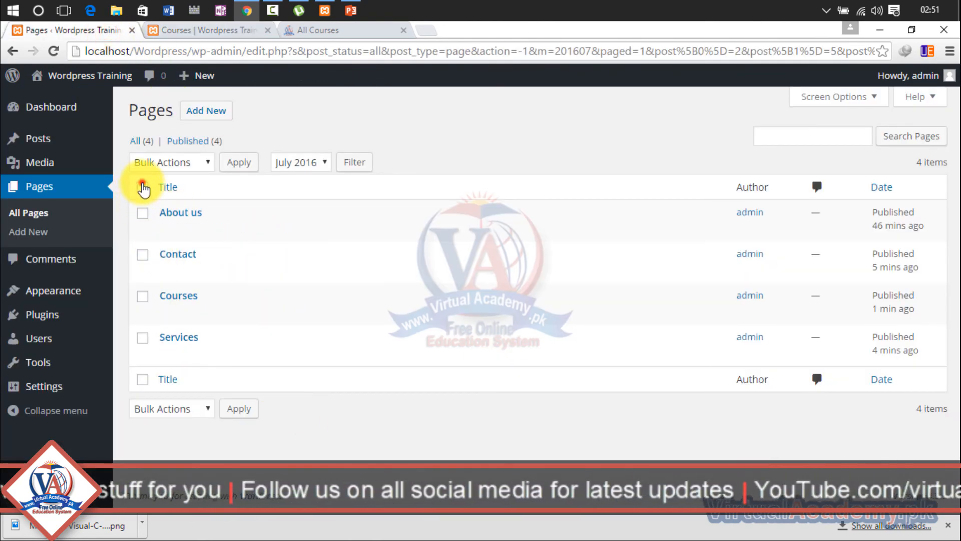
- Select all pages, set the date filter to All dates and apply the settings to the list without a bulk action
left_click(142, 186)
left_click(318, 163)
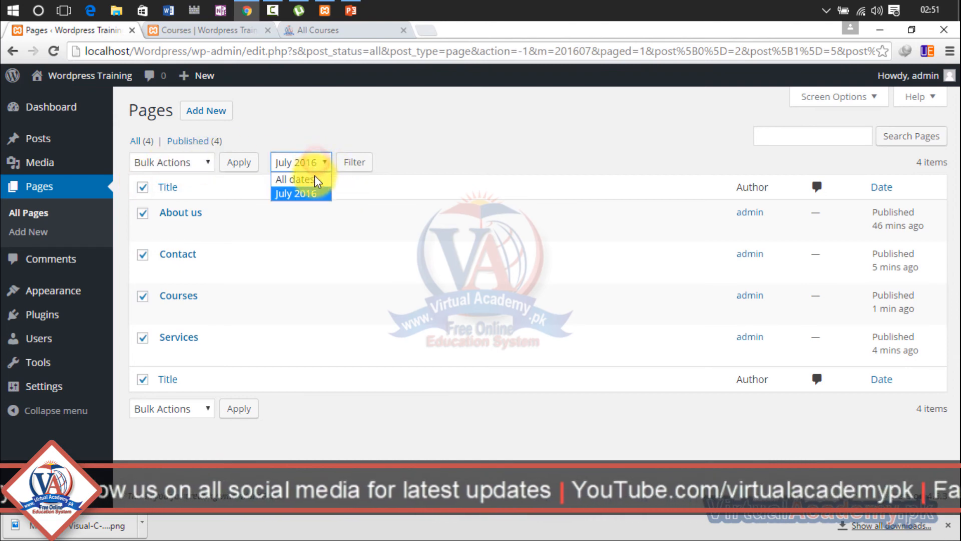
left_click(316, 181)
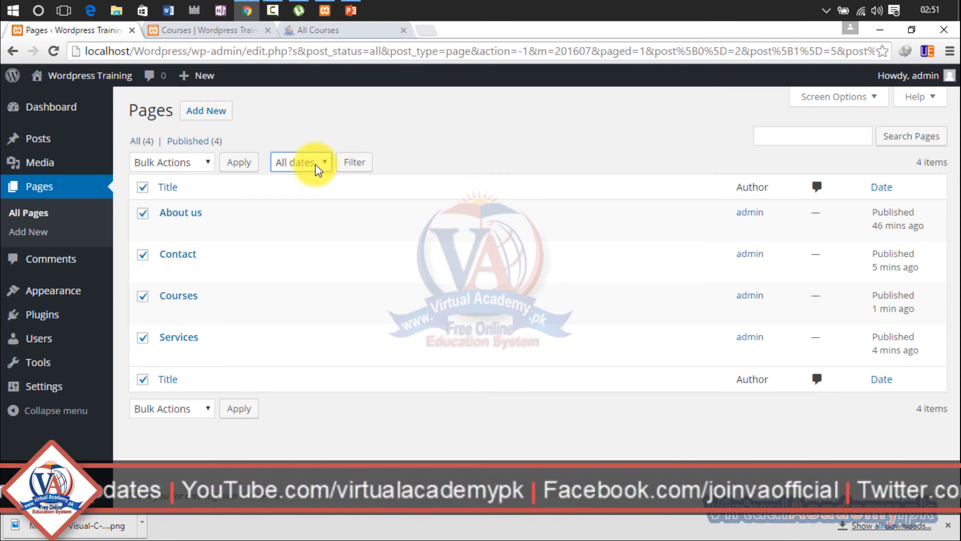
left_click(316, 166)
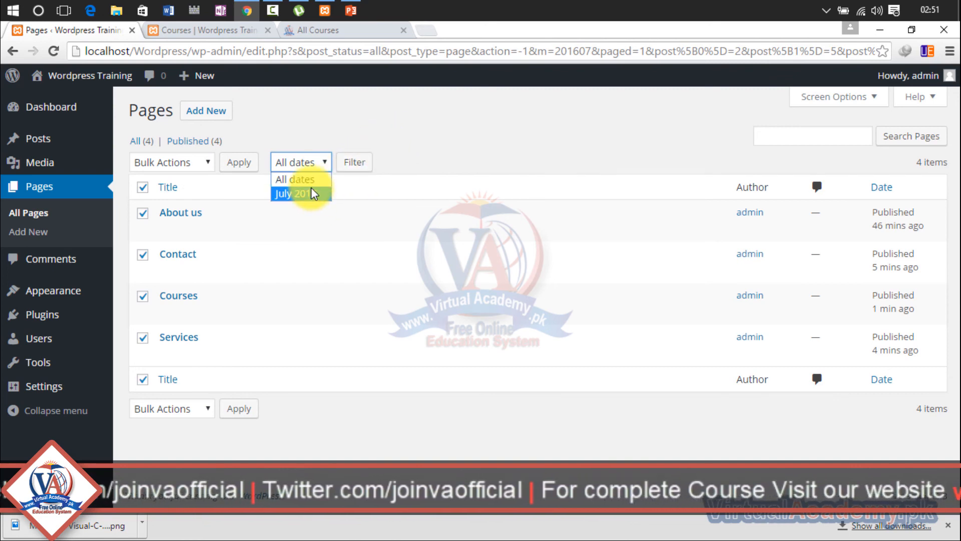
left_click(310, 179)
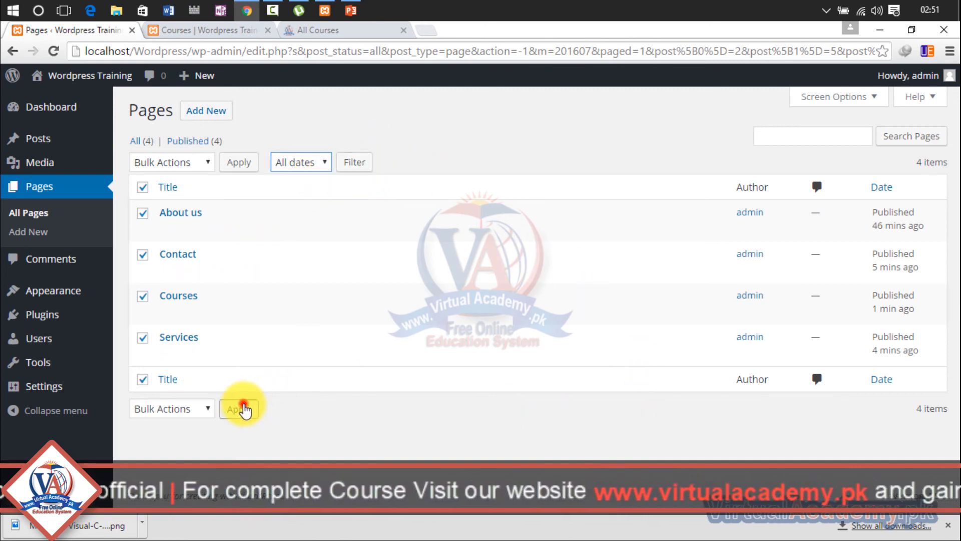
left_click(240, 408)
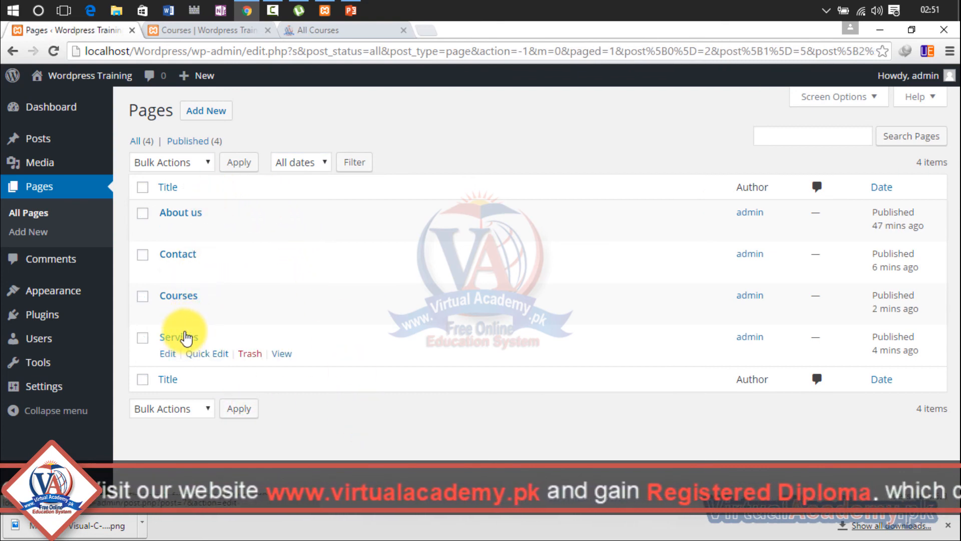
left_click(324, 166)
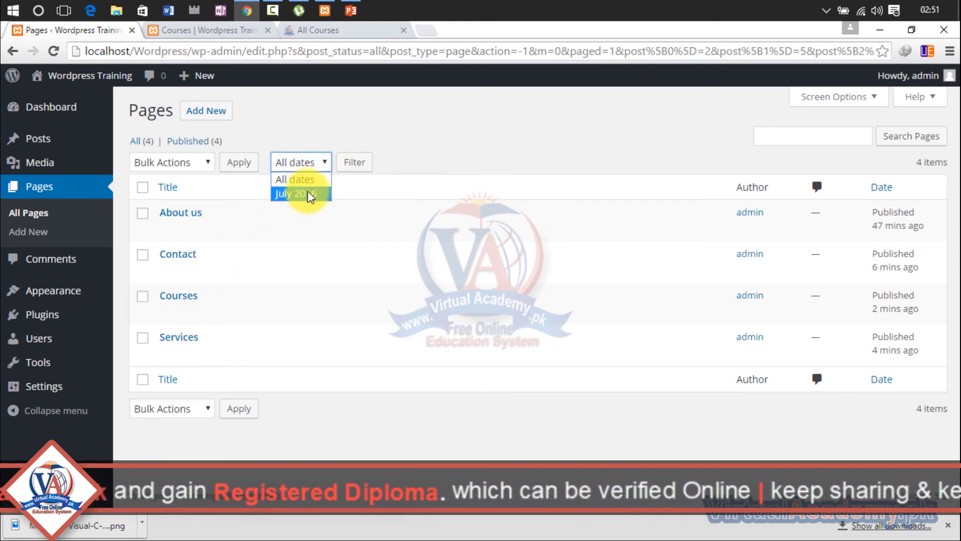
left_click(322, 129)
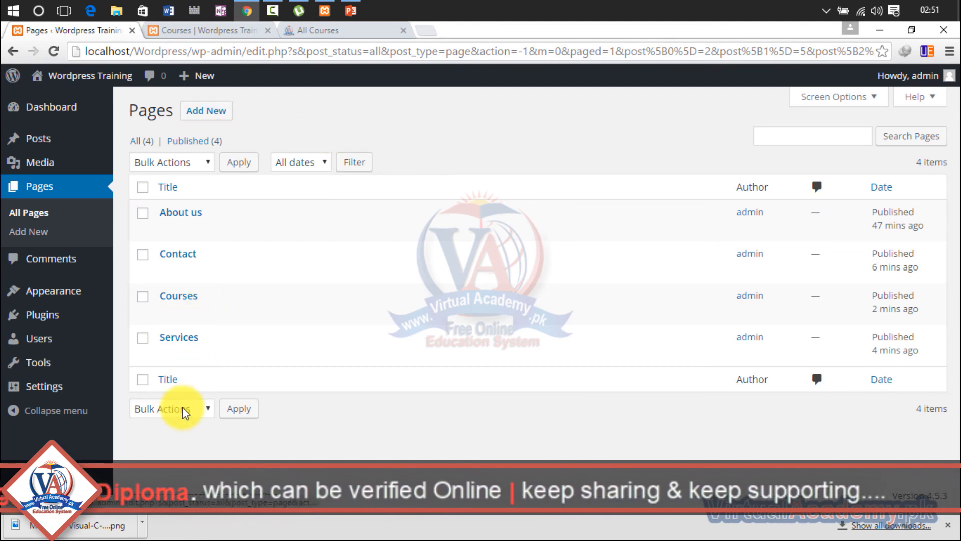
left_click(252, 32)
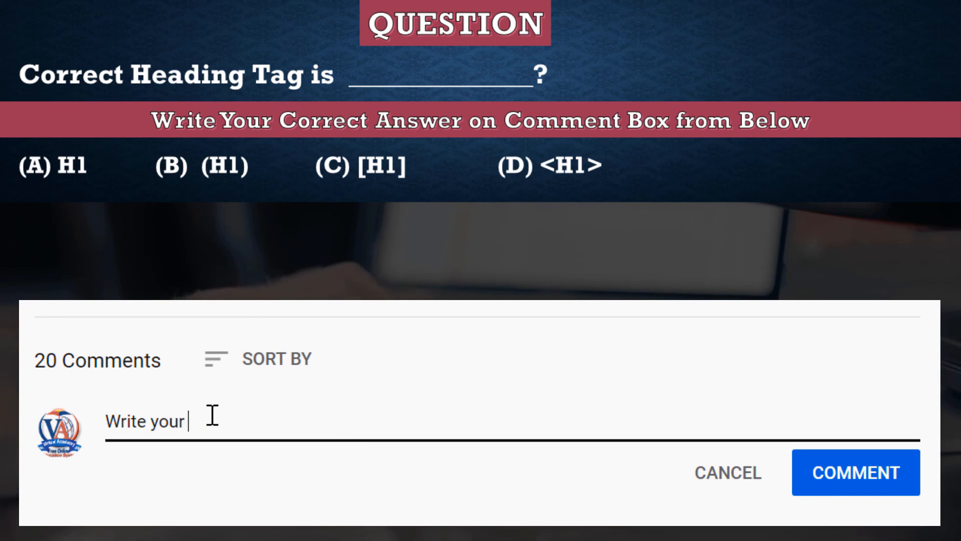
type("wer on comments")
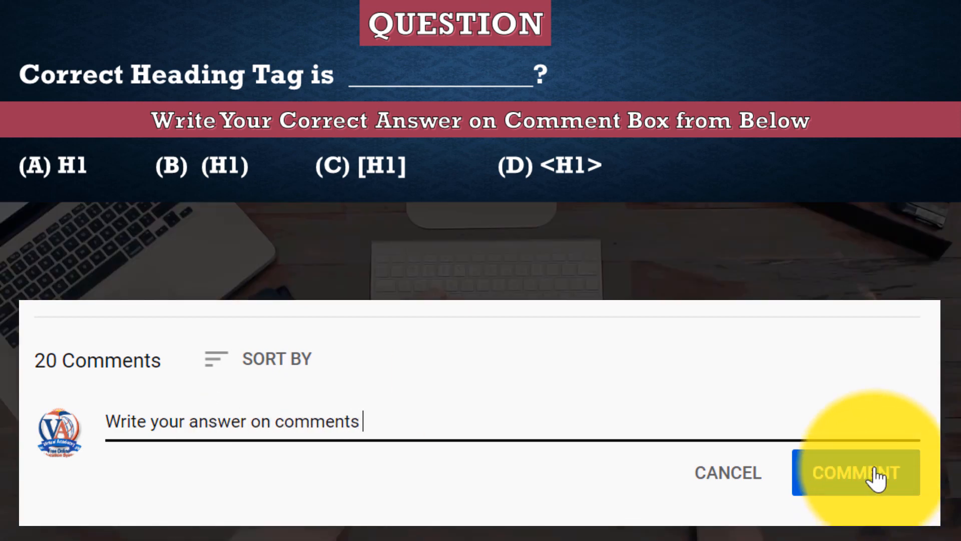
left_click(878, 476)
scroll(571, 431, "up", 3)
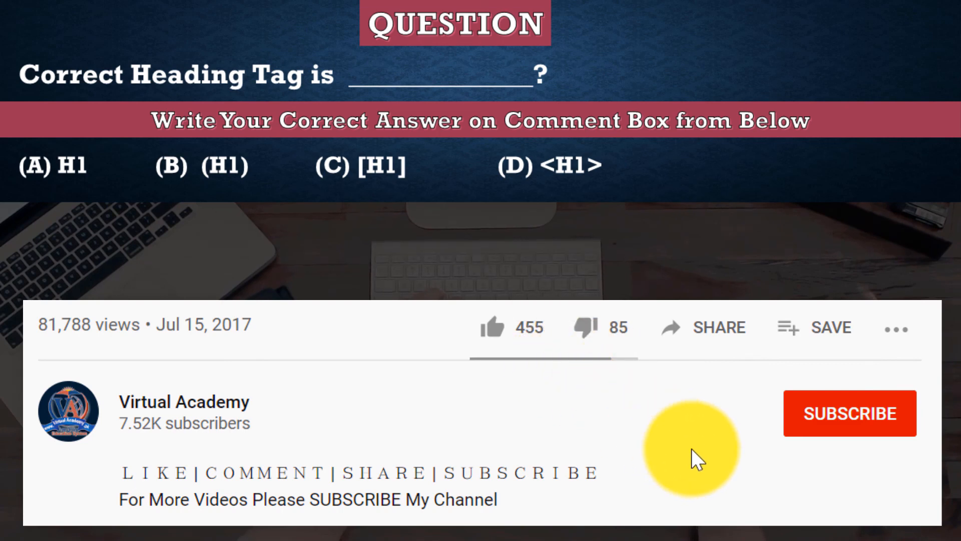